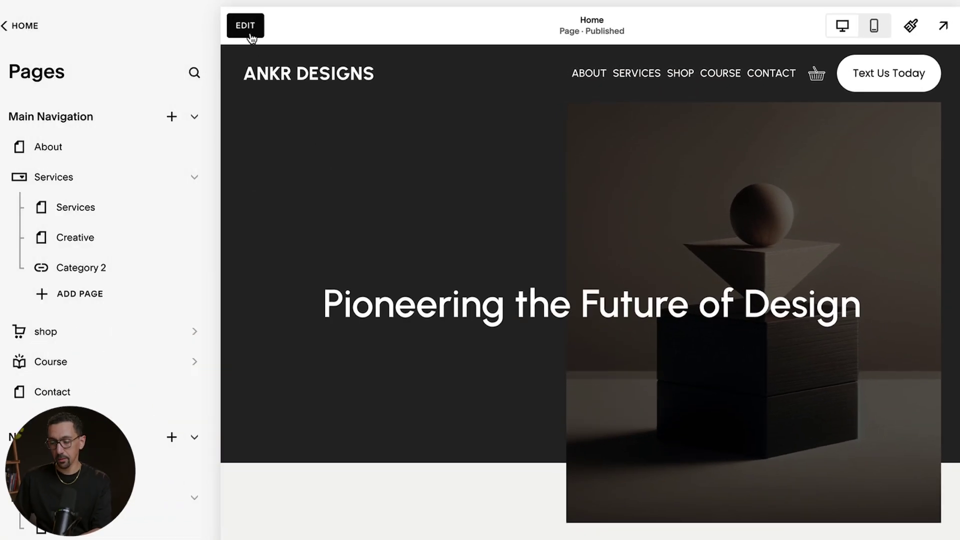
Step: Enter edit mode on the ANKR Designs Home page
{"action": "left_click", "coordinate": [251, 37]}
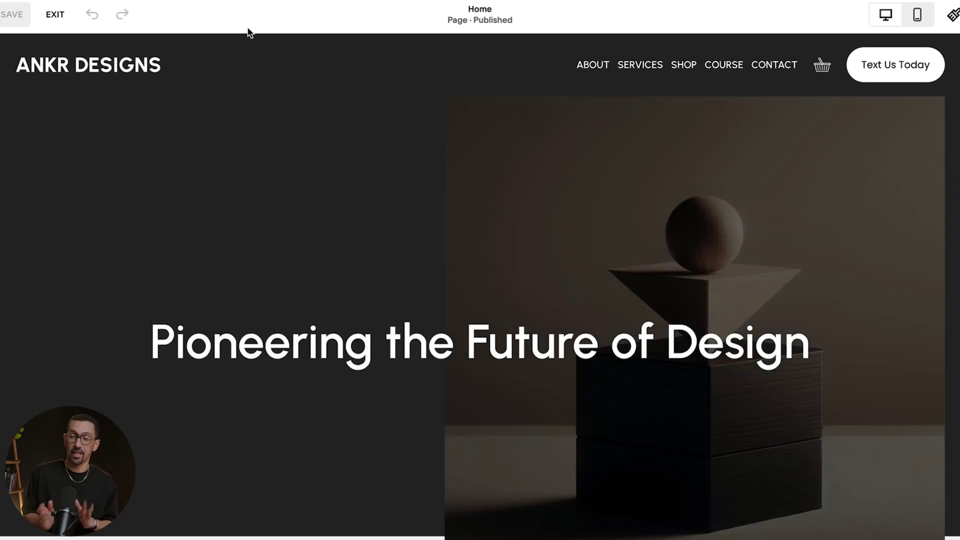
Step: Drag the product section's bottom padding down to add space below the three descriptions
{"action": "mouse_move", "coordinate": [399, 58]}
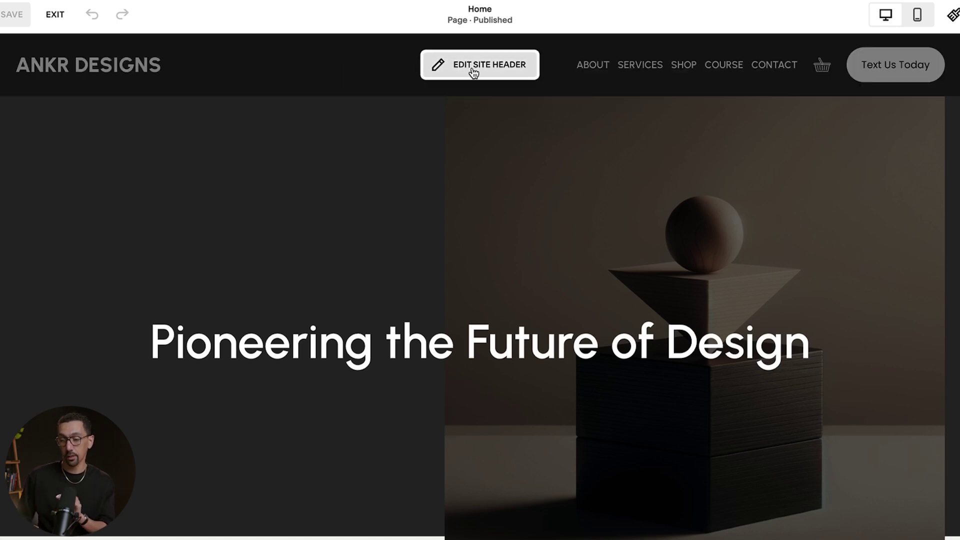
{"action": "scroll", "coordinate": [371, 200], "scroll_direction": "down", "scroll_amount": 1}
{"action": "scroll", "coordinate": [366, 269], "scroll_direction": "down", "scroll_amount": 10}
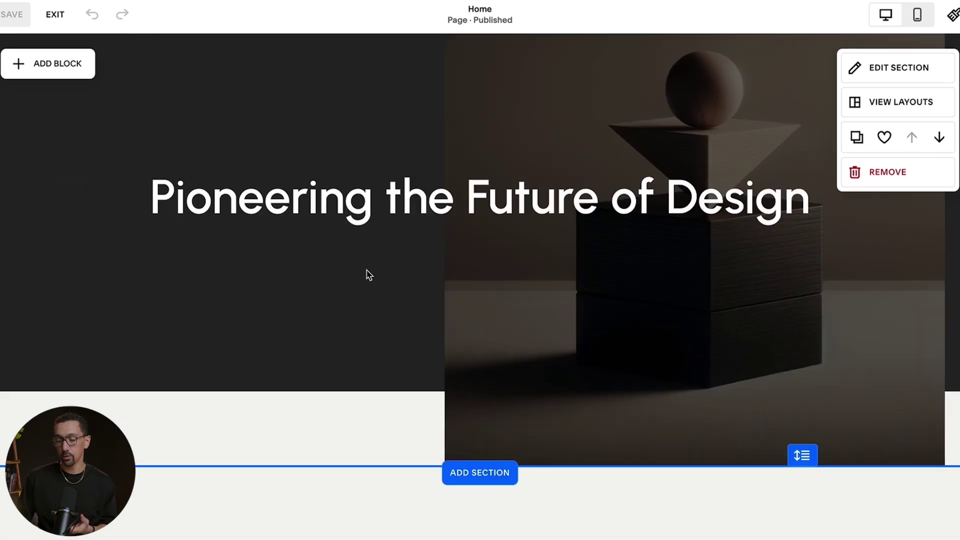
{"action": "scroll", "coordinate": [366, 270], "scroll_direction": "down", "scroll_amount": 5}
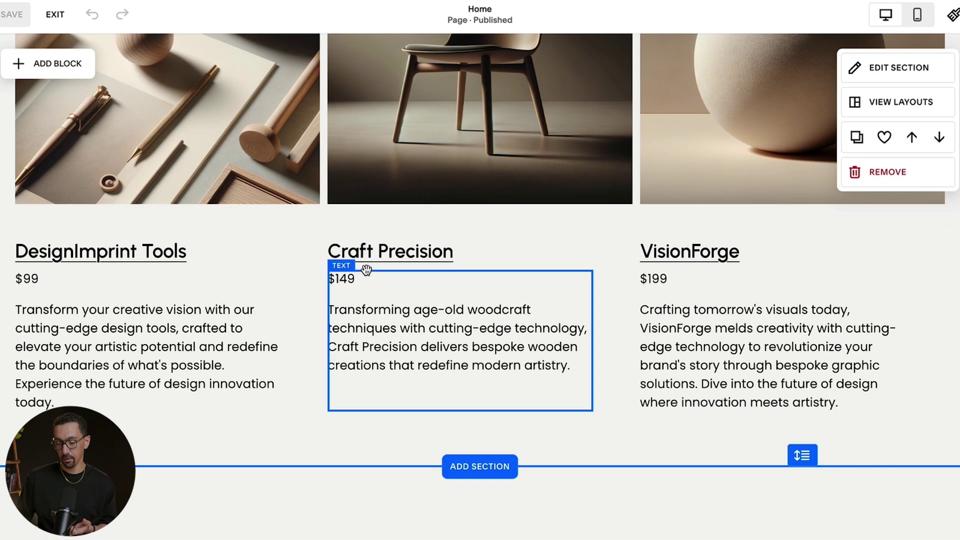
{"action": "scroll", "coordinate": [366, 269], "scroll_direction": "down", "scroll_amount": 2}
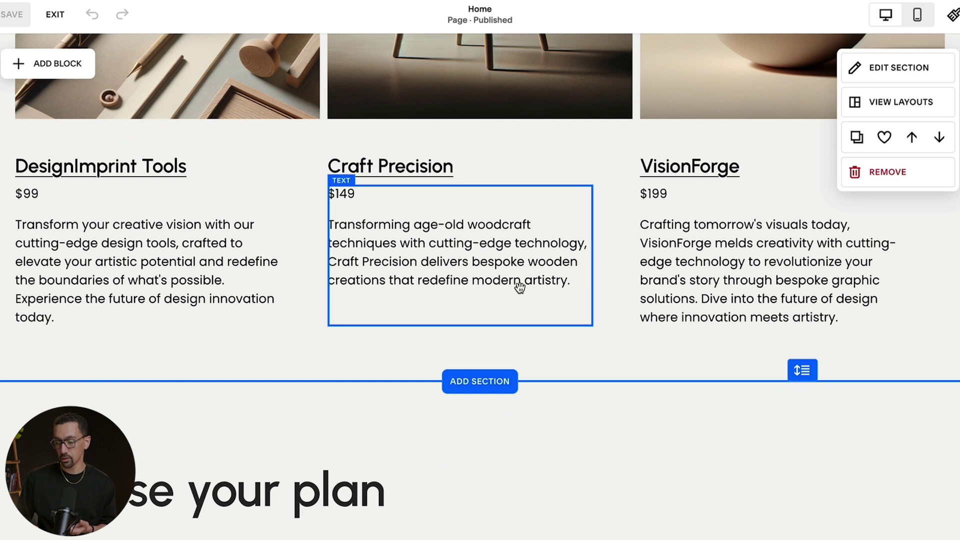
{"action": "scroll", "coordinate": [392, 298], "scroll_direction": "up", "scroll_amount": 1}
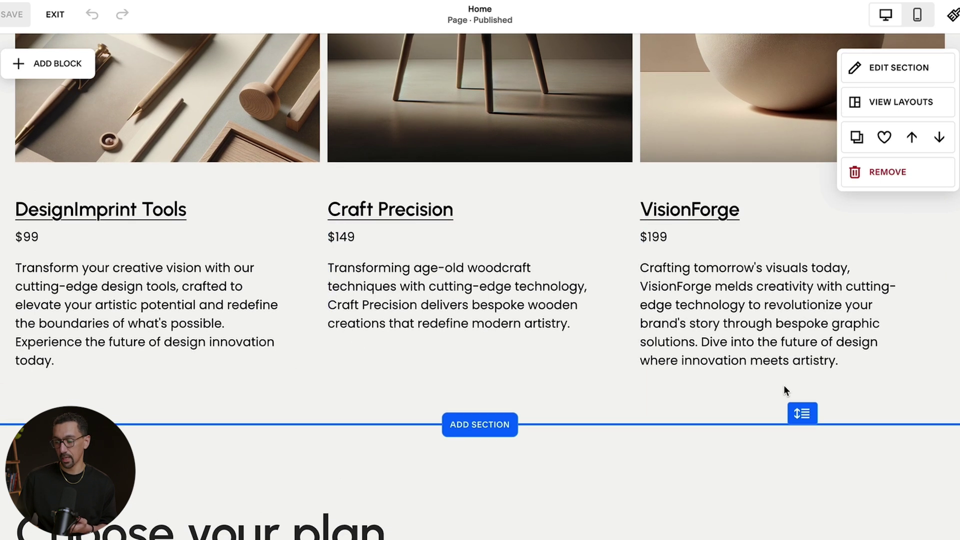
{"action": "scroll", "coordinate": [800, 375], "scroll_direction": "down", "scroll_amount": 1}
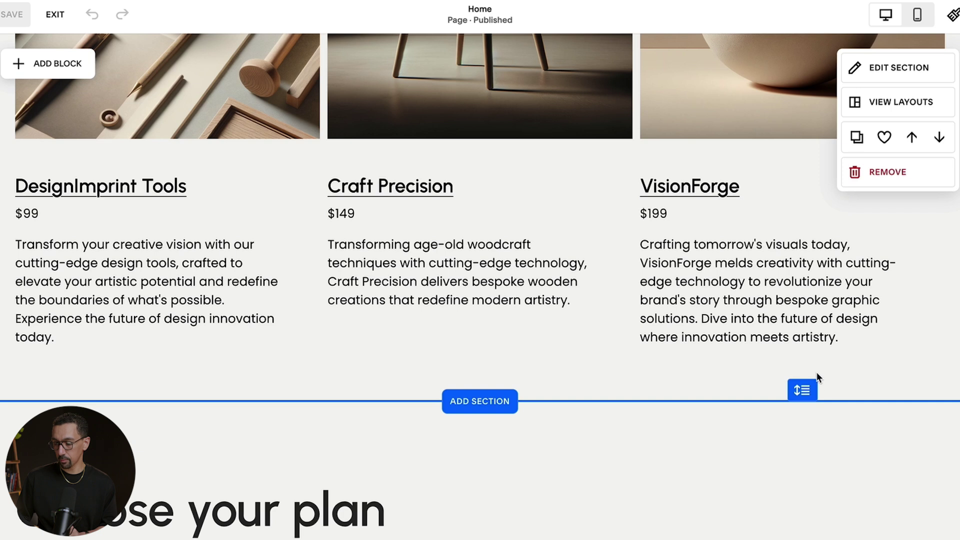
{"action": "left_click_drag", "start_coordinate": [809, 391], "coordinate": [810, 474]}
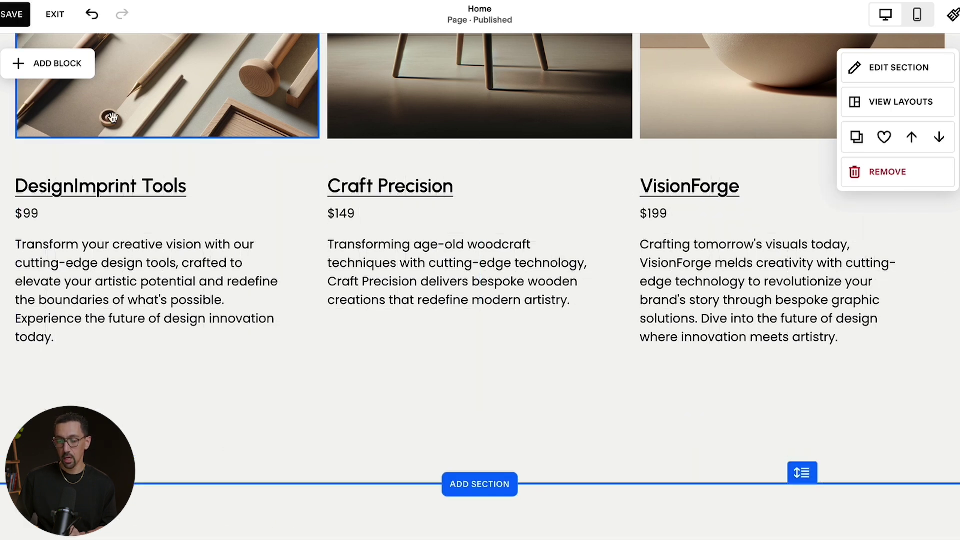
Step: Add a Button block and place it under the DesignImprint Tools description
{"action": "left_click", "coordinate": [47, 69]}
{"action": "left_click", "coordinate": [64, 230]}
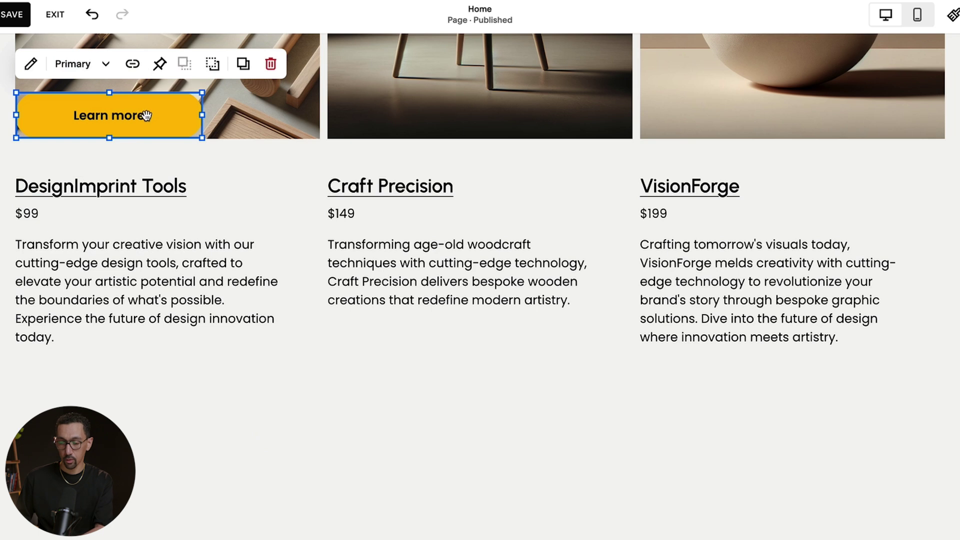
{"action": "left_click_drag", "start_coordinate": [148, 116], "coordinate": [150, 395]}
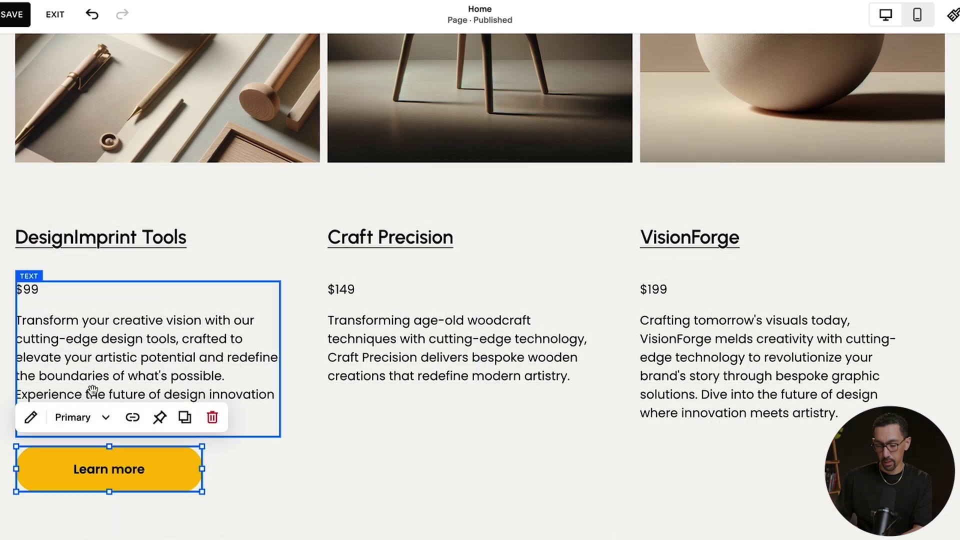
{"action": "scroll", "coordinate": [116, 368], "scroll_direction": "down", "scroll_amount": 2}
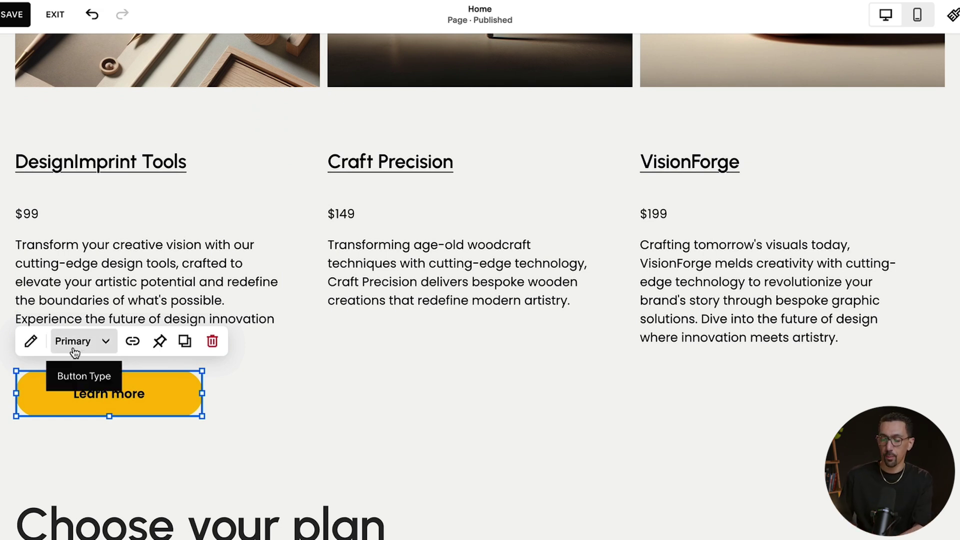
Step: Relabel the first product's button 'Shop Now'
{"action": "left_click", "coordinate": [31, 341]}
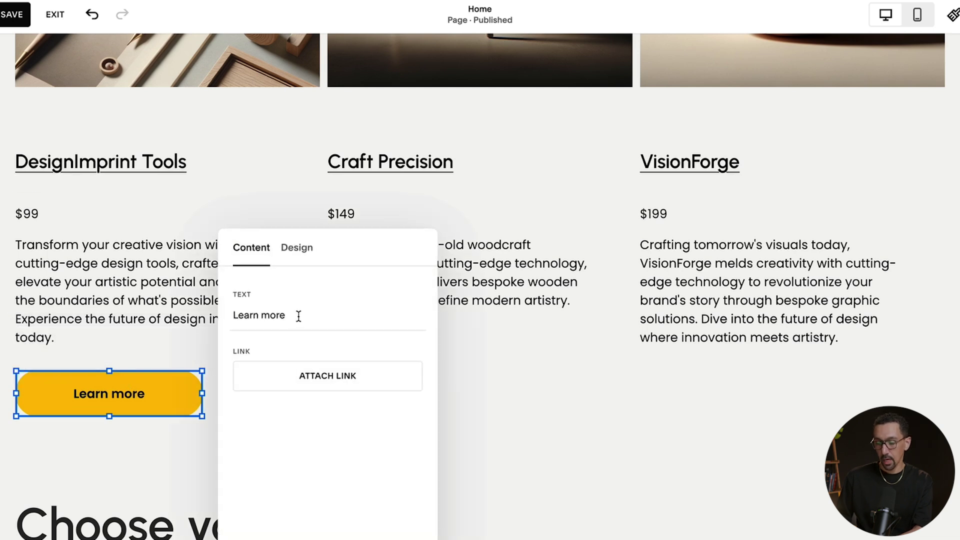
{"action": "triple_click", "coordinate": [299, 316]}
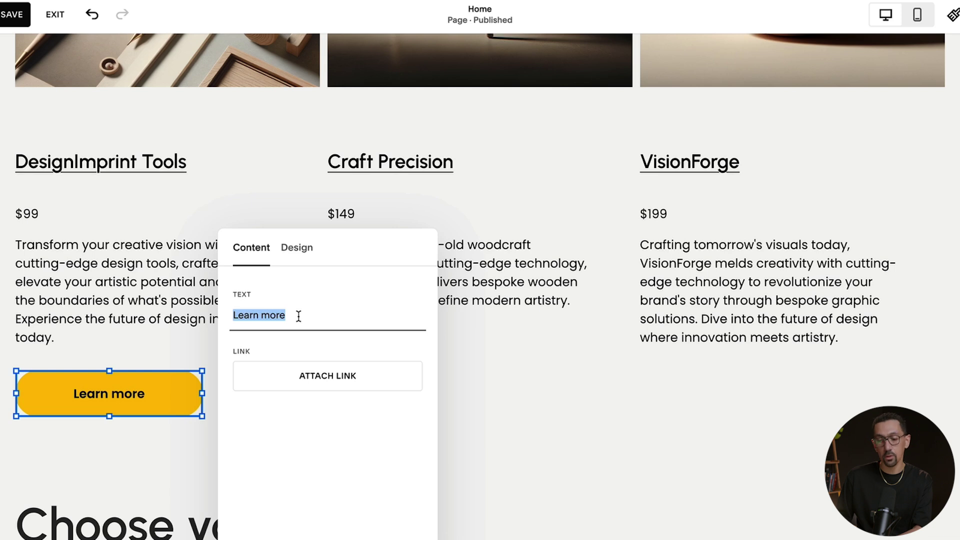
{"action": "key", "text": "ctrl+z"}
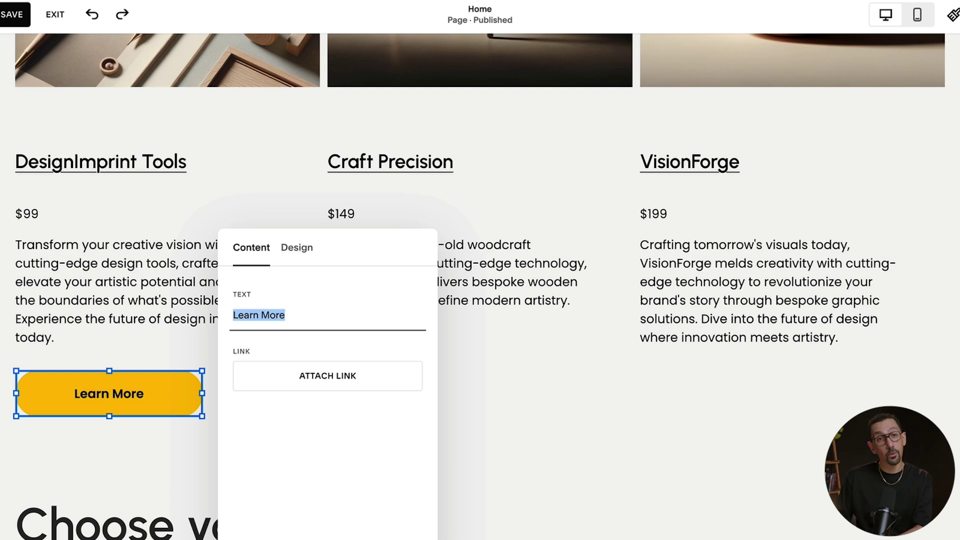
{"action": "type", "text": "Shop Now"}
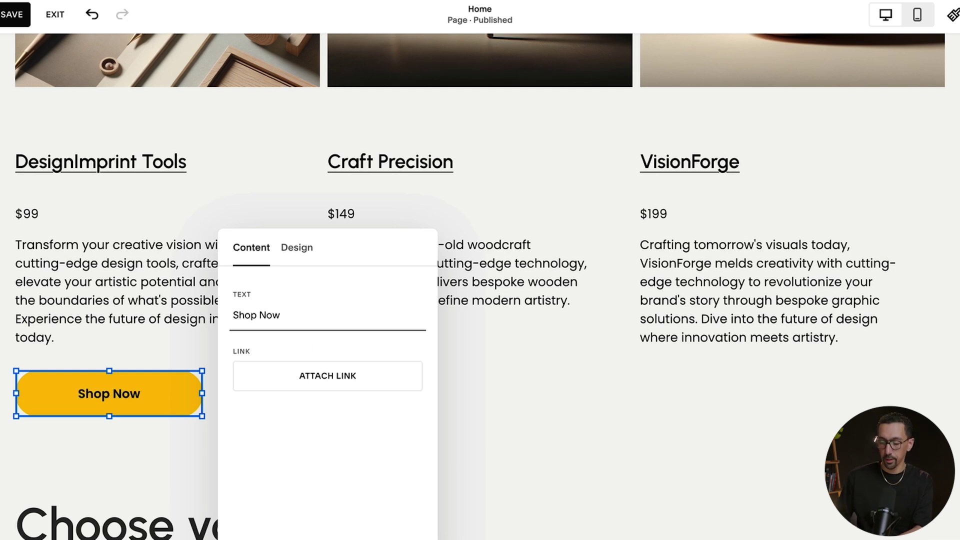
Step: Link the Shop Now button to the /shop page as a URL link
{"action": "left_click", "coordinate": [324, 380]}
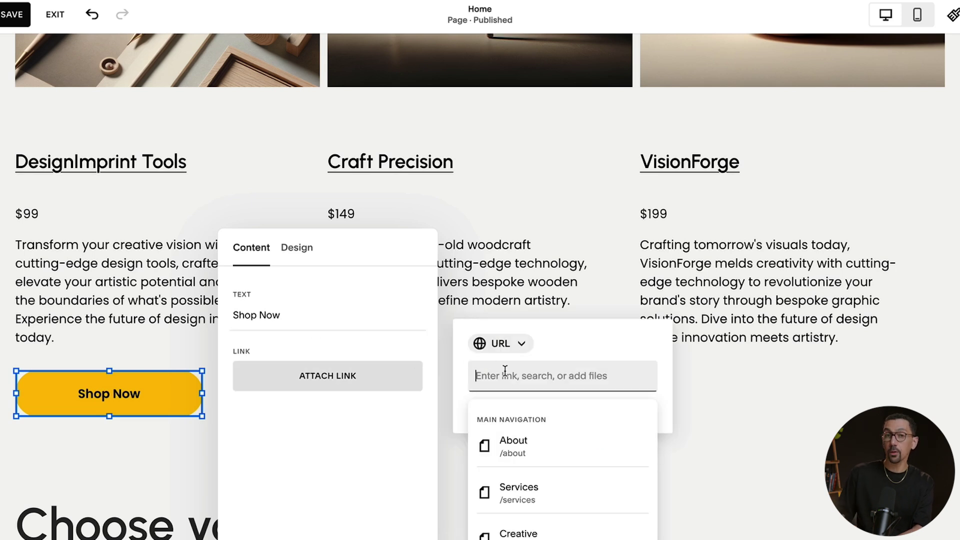
{"action": "type", "text": "/shop"}
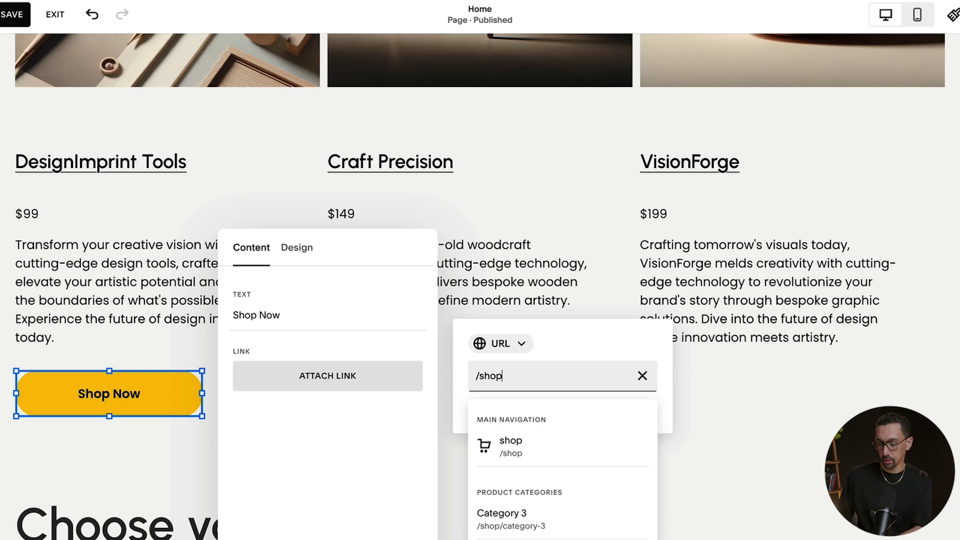
{"action": "left_click", "coordinate": [535, 452]}
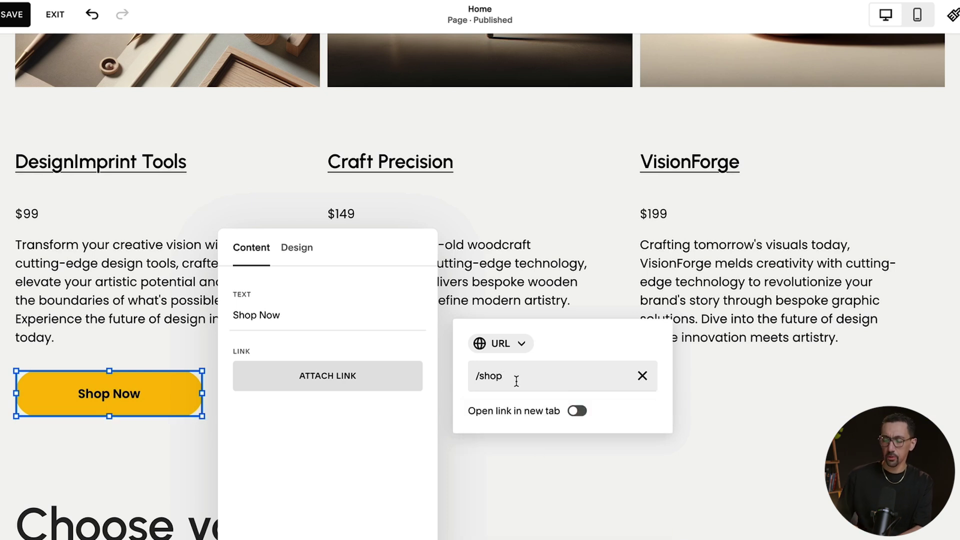
{"action": "left_click", "coordinate": [522, 348]}
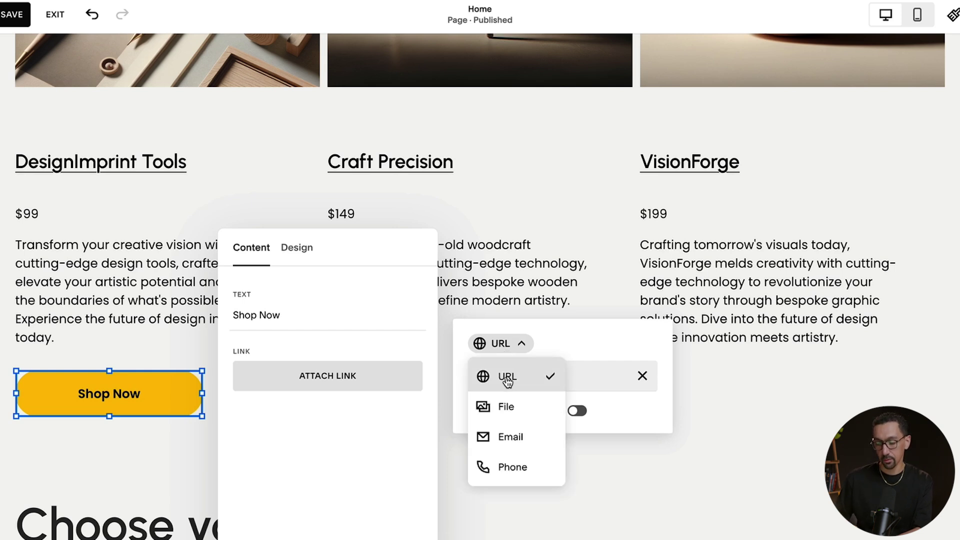
{"action": "left_click", "coordinate": [576, 340]}
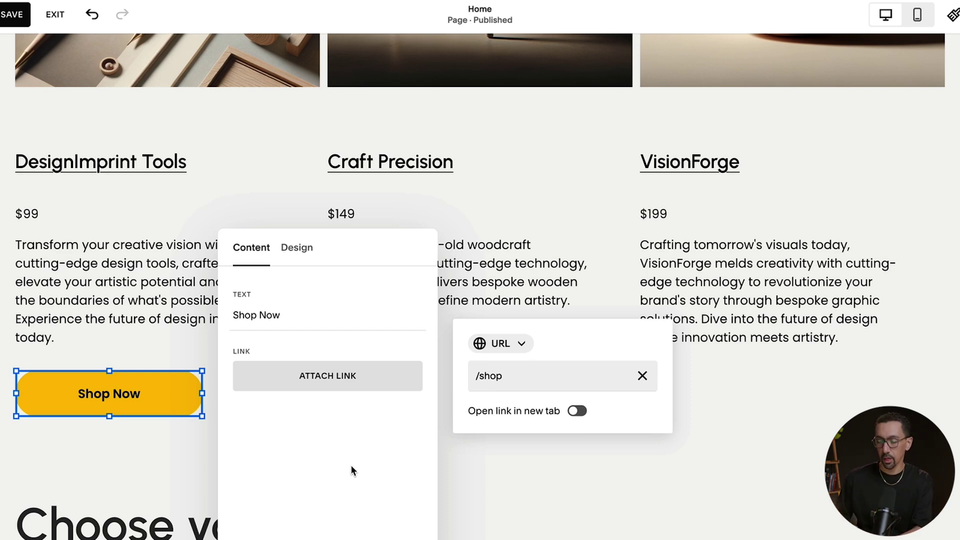
{"action": "left_click", "coordinate": [299, 249]}
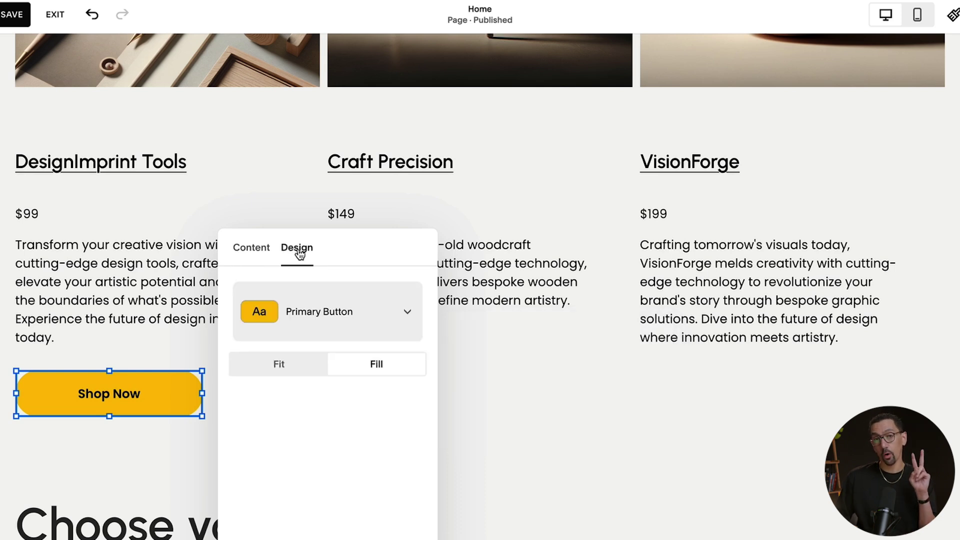
Step: Give Shop Now the outlined Secondary style, fit width and left alignment, then edit site button styles
{"action": "left_click", "coordinate": [362, 306]}
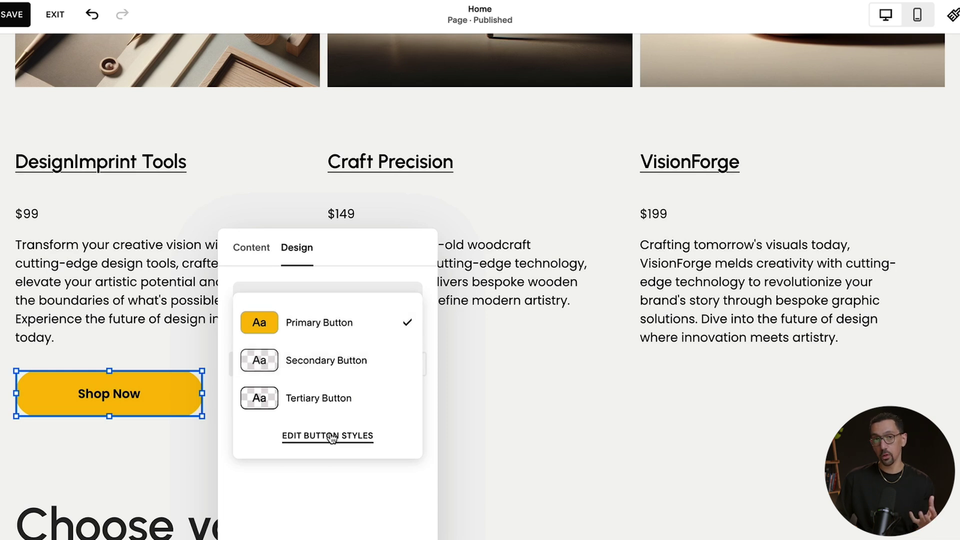
{"action": "left_click", "coordinate": [332, 367]}
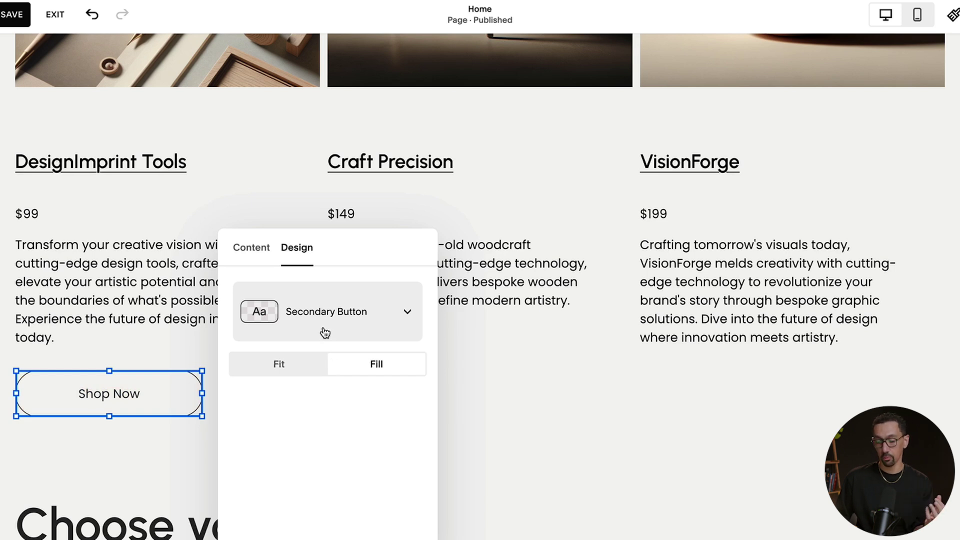
{"action": "left_click", "coordinate": [283, 369]}
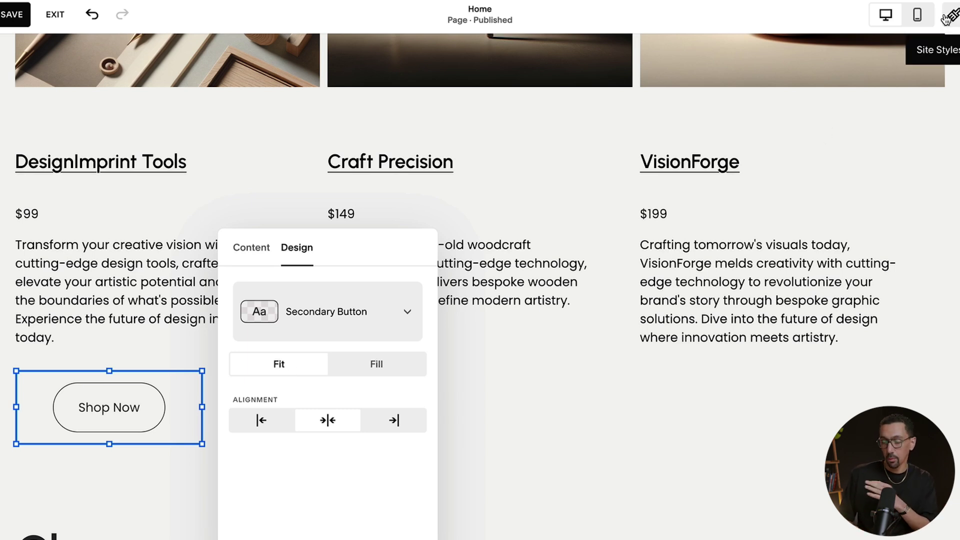
{"action": "left_click", "coordinate": [366, 376]}
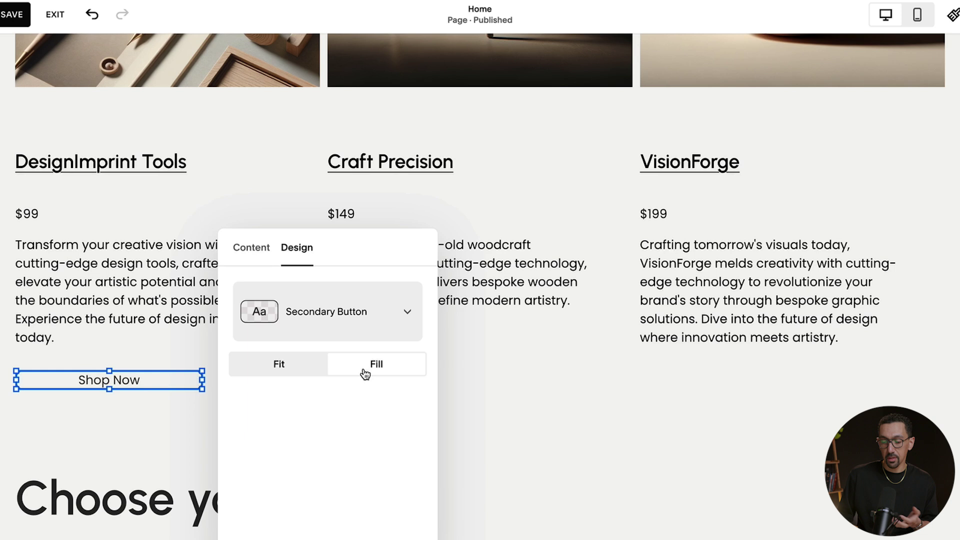
{"action": "left_click_drag", "start_coordinate": [110, 391], "coordinate": [110, 415]}
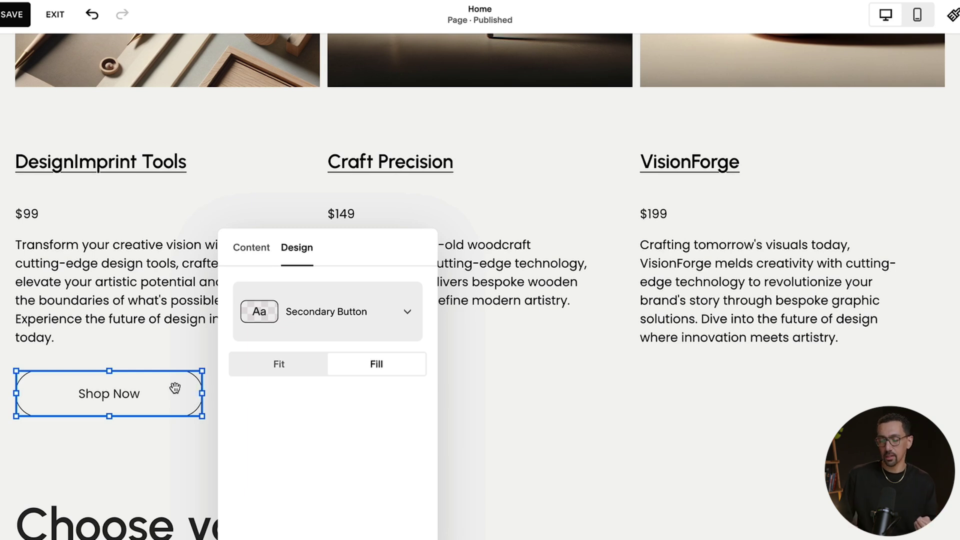
{"action": "left_click", "coordinate": [280, 365]}
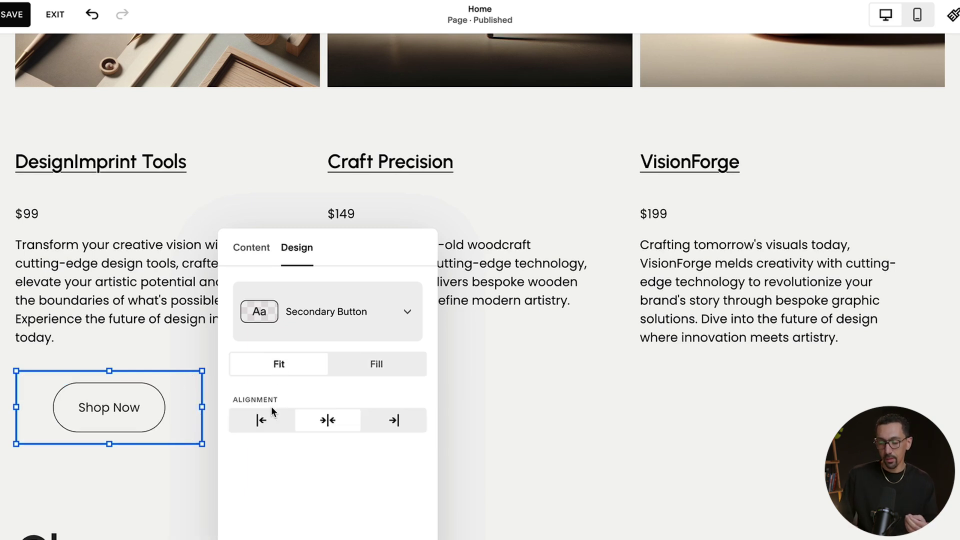
{"action": "left_click", "coordinate": [262, 420]}
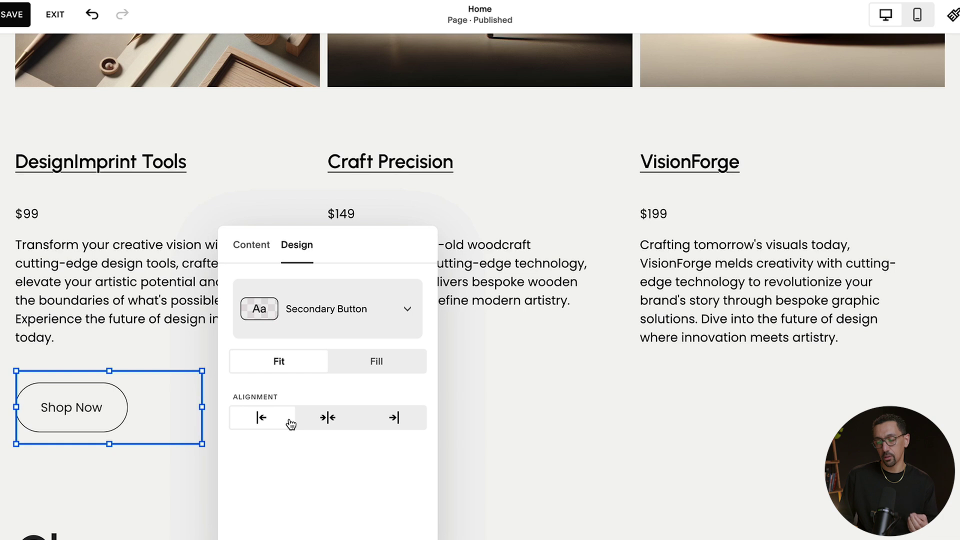
{"action": "left_click", "coordinate": [360, 311]}
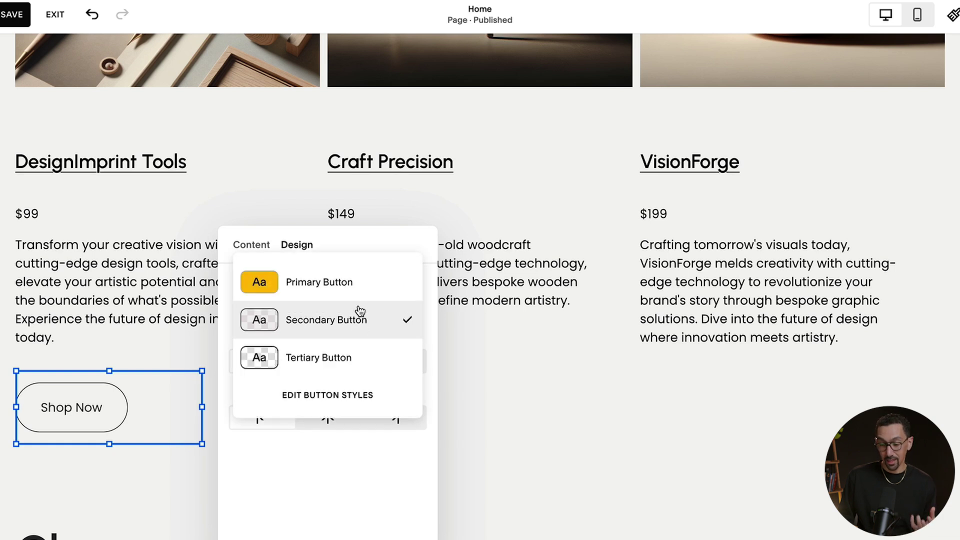
{"action": "left_click", "coordinate": [330, 395]}
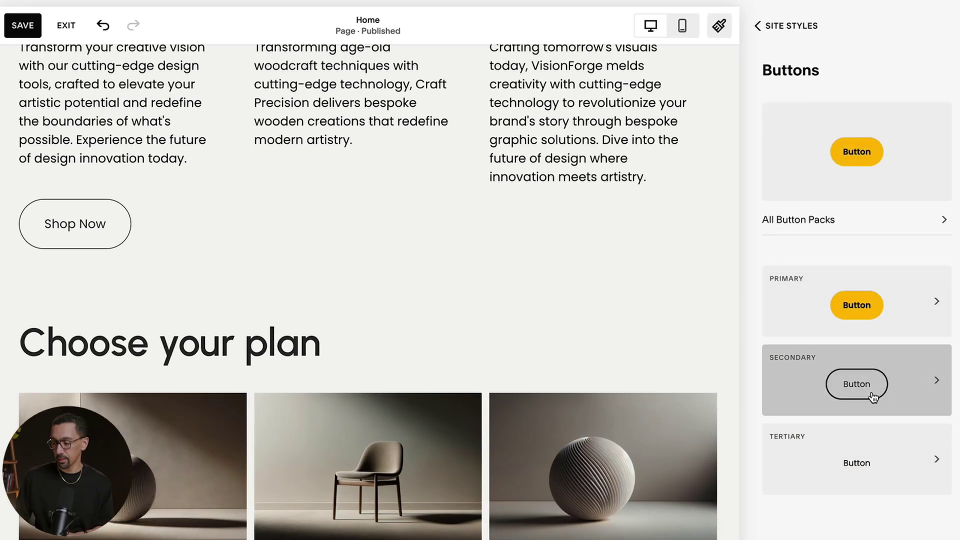
Step: Set the Secondary button style's top and bottom padding to 0.7em
{"action": "left_click", "coordinate": [927, 370]}
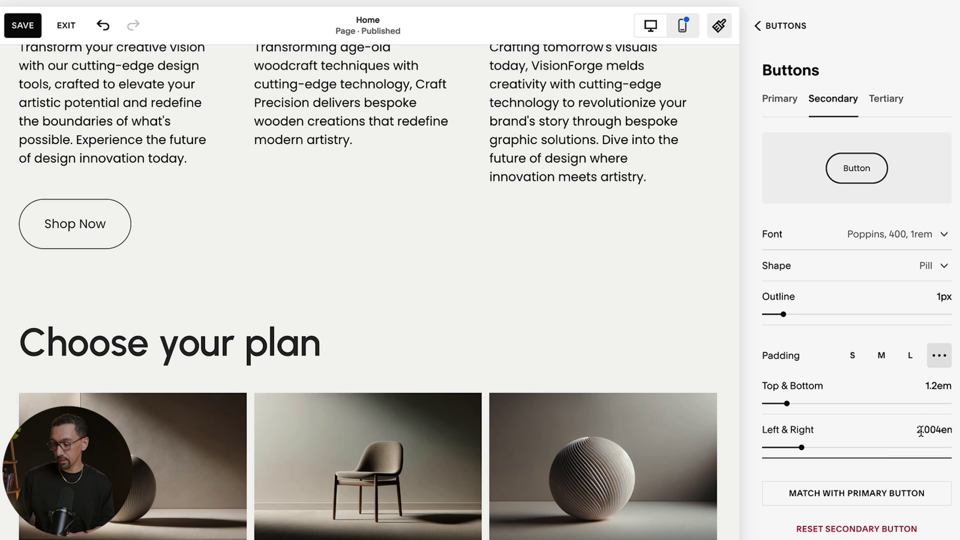
{"action": "left_click", "coordinate": [935, 388]}
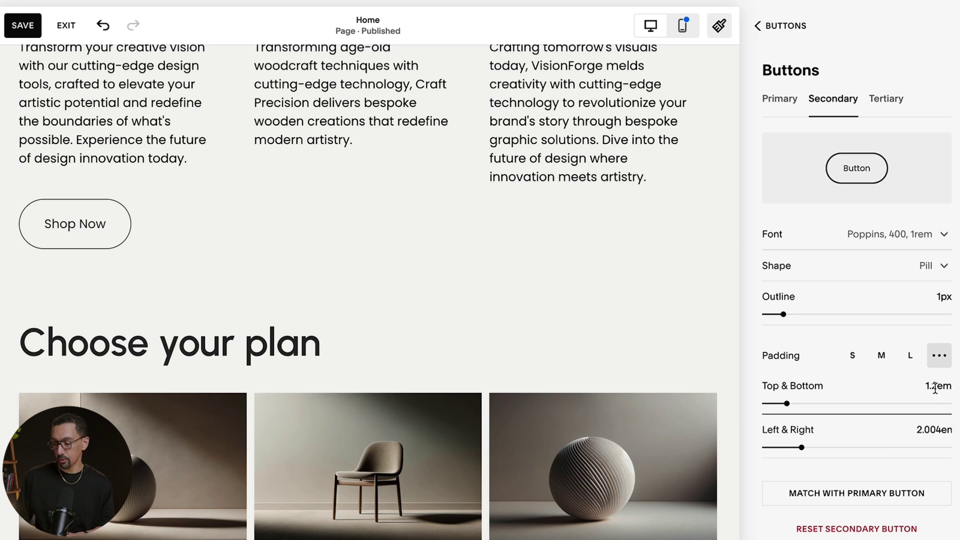
{"action": "double_click", "coordinate": [935, 387]}
{"action": "key", "text": "Down"}
{"action": "key", "text": "Down"}
{"action": "key", "text": "Down"}
{"action": "key", "text": "Down"}
{"action": "key", "text": "Down"}
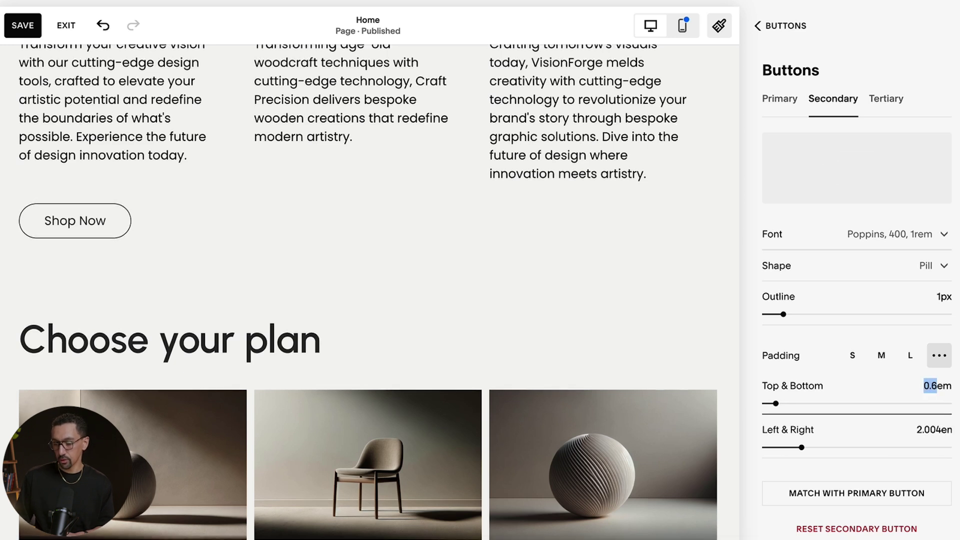
{"action": "key", "text": "Up"}
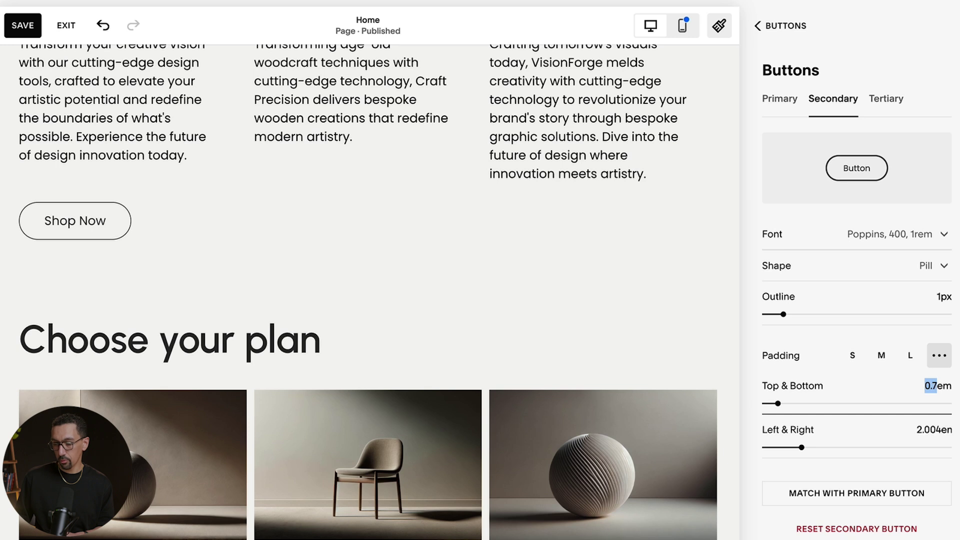
Step: Set the Secondary button style's left and right padding to 1.6em
{"action": "left_click", "coordinate": [927, 428]}
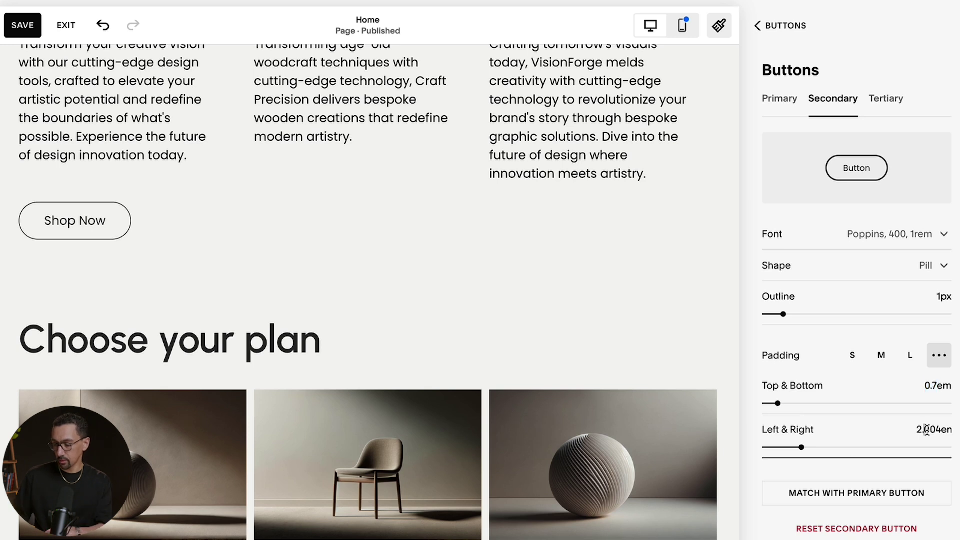
{"action": "double_click", "coordinate": [926, 429]}
{"action": "type", "text": "1"}
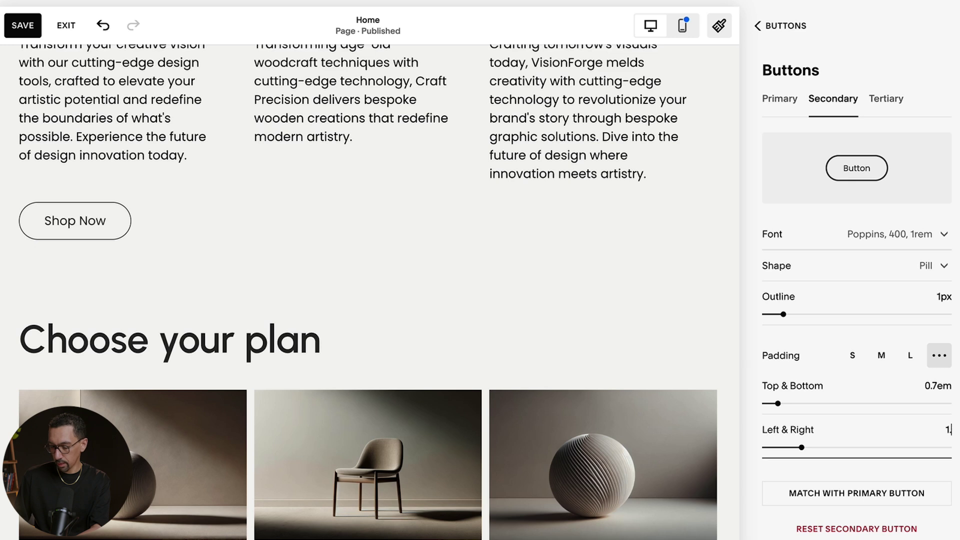
{"action": "type", "text": ".4"}
{"action": "key", "text": "Return"}
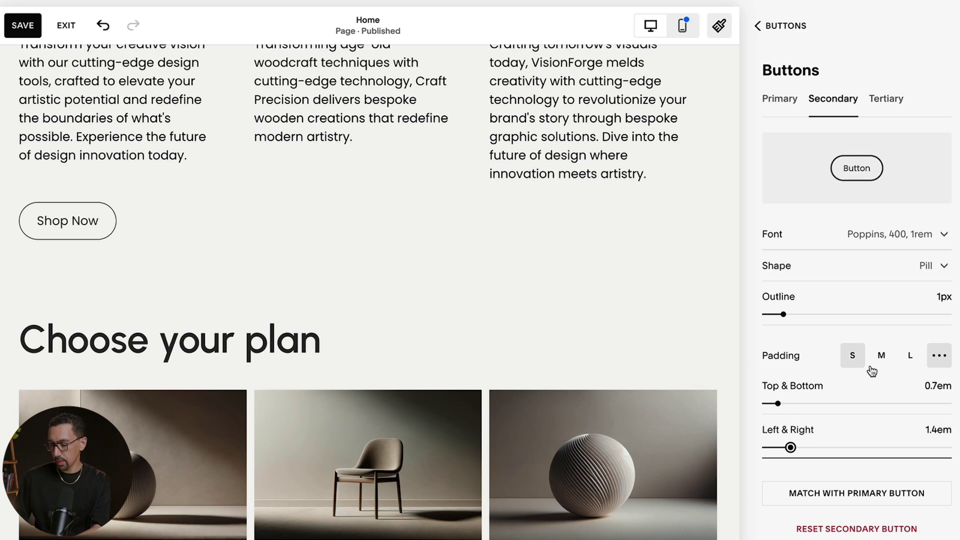
{"action": "key", "text": "Up"}
{"action": "key", "text": "Up"}
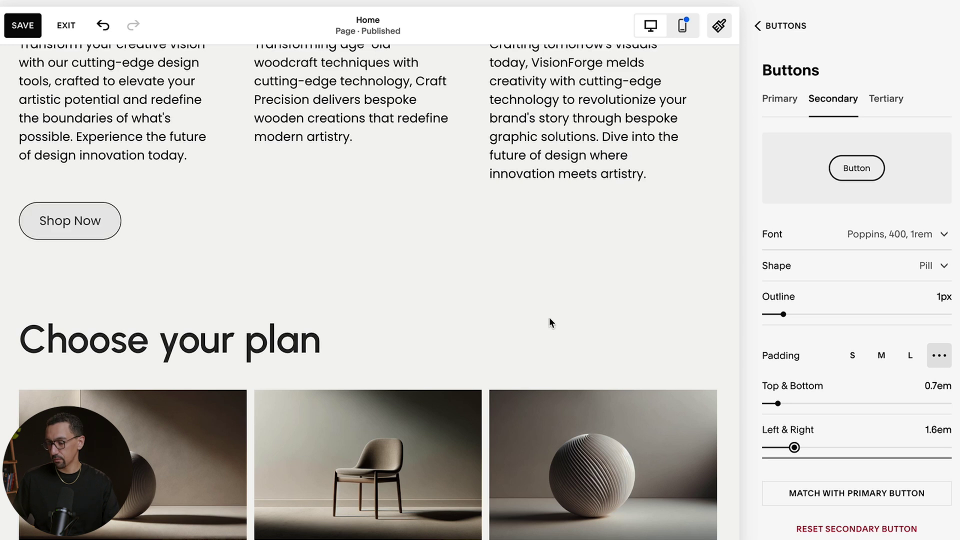
{"action": "left_click", "coordinate": [885, 99]}
Step: Save the updated button styles
{"action": "left_click", "coordinate": [782, 100]}
{"action": "key", "text": "Escape"}
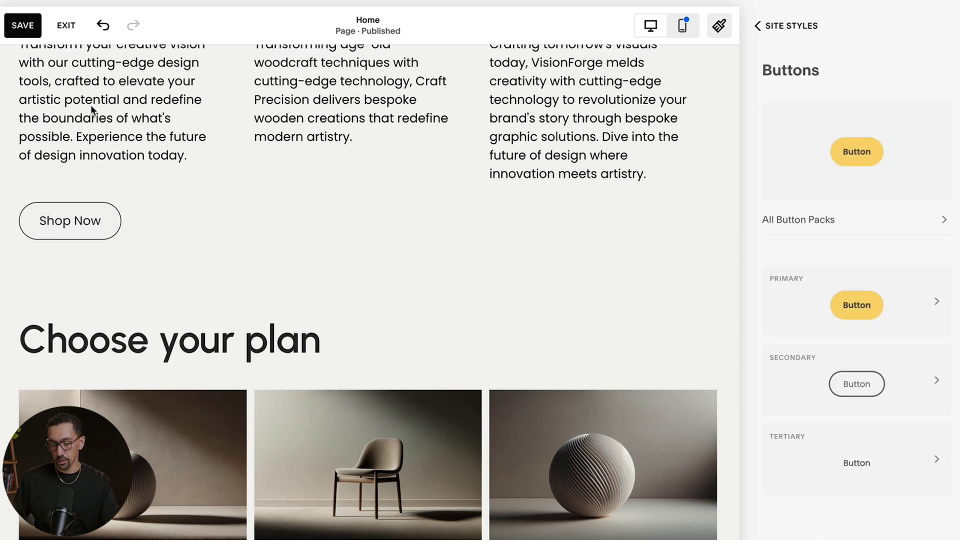
{"action": "left_click", "coordinate": [22, 27]}
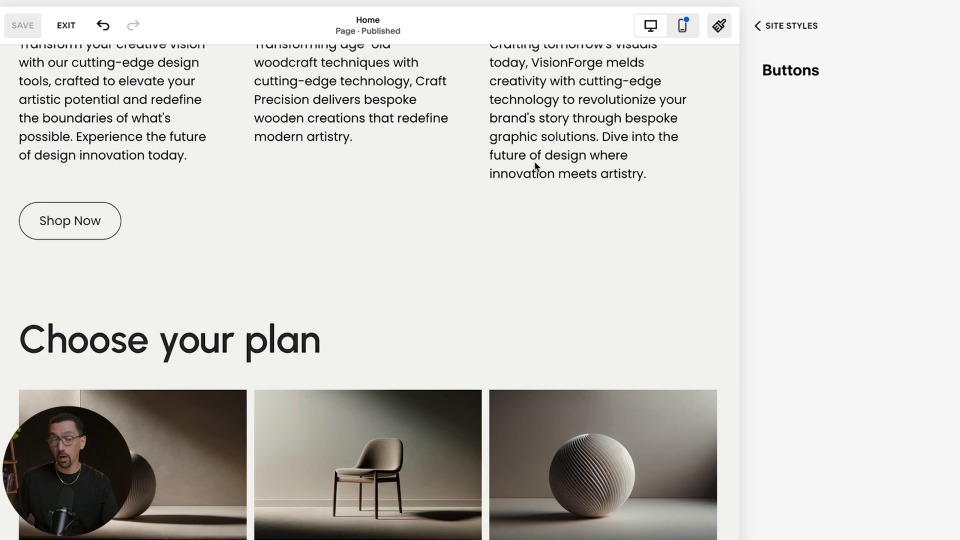
Step: Check Shop Now in mobile view, then return to desktop and close Site Styles
{"action": "left_click", "coordinate": [682, 31]}
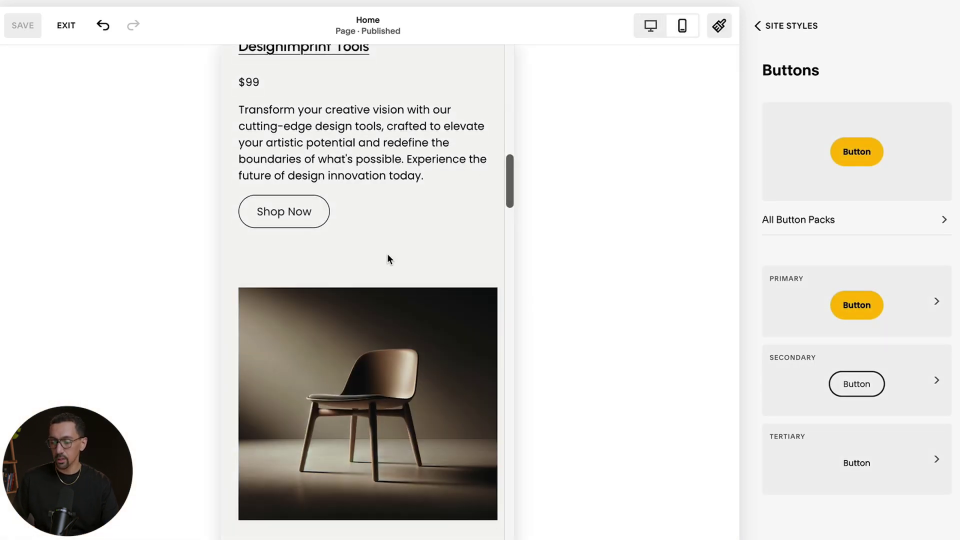
{"action": "scroll", "coordinate": [387, 254], "scroll_direction": "up", "scroll_amount": 3}
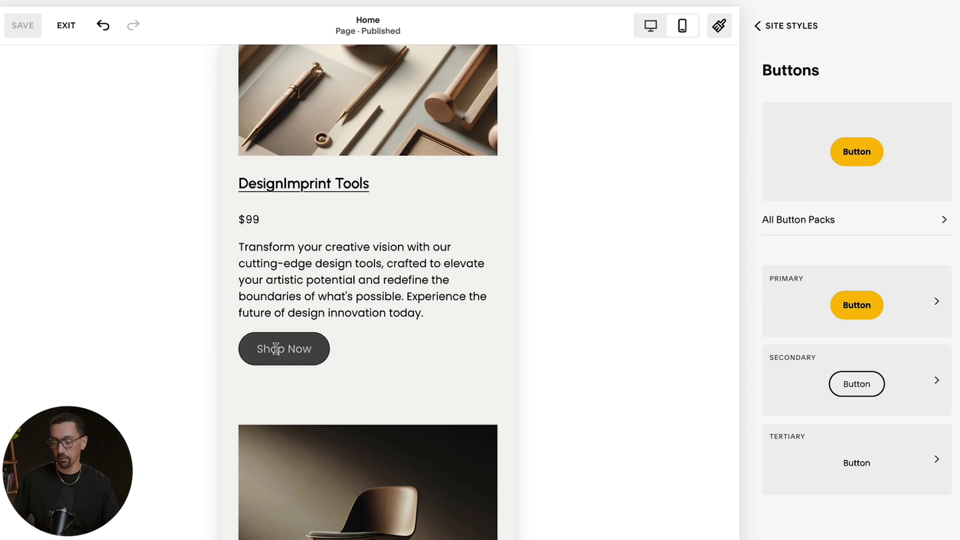
{"action": "left_click", "coordinate": [758, 25]}
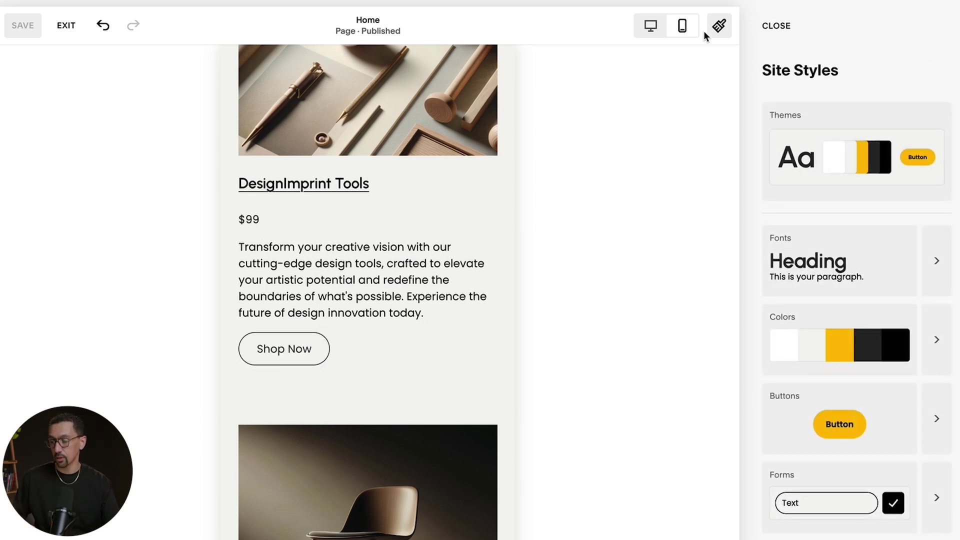
{"action": "left_click", "coordinate": [650, 26]}
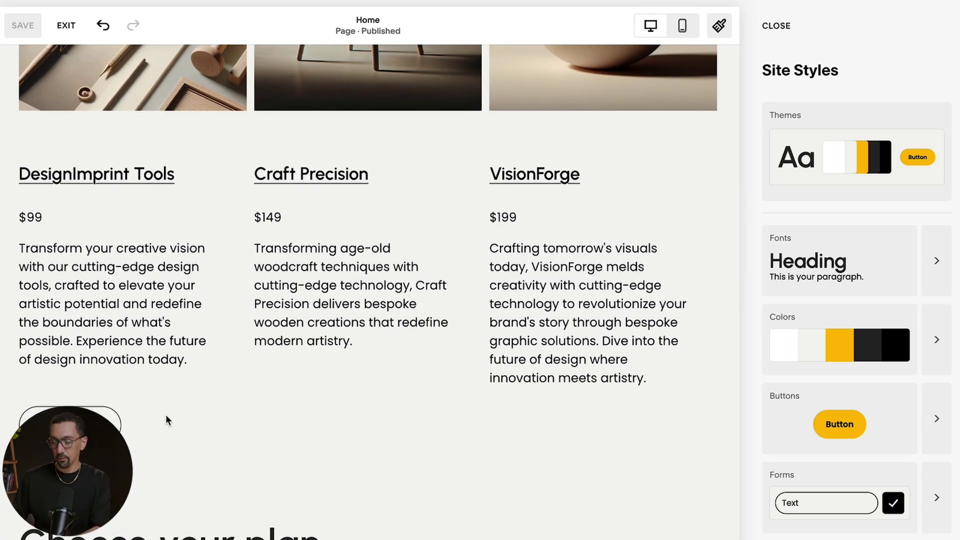
{"action": "left_click", "coordinate": [775, 26]}
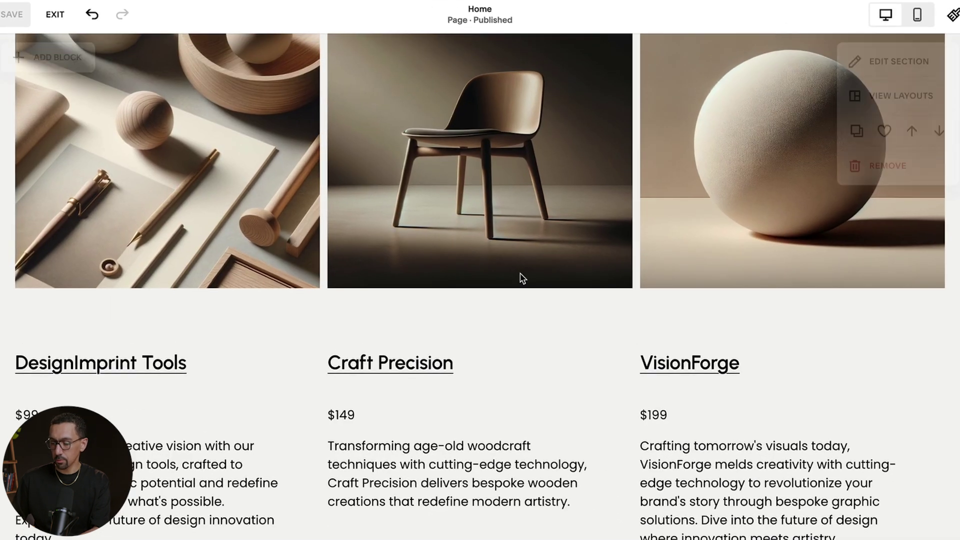
Step: Shorten the Shop Now block so the button sits just beneath the DesignImprint Tools text
{"action": "scroll", "coordinate": [518, 275], "scroll_direction": "down", "scroll_amount": 4}
{"action": "scroll", "coordinate": [78, 440], "scroll_direction": "down", "scroll_amount": 1}
{"action": "left_click", "coordinate": [146, 401]}
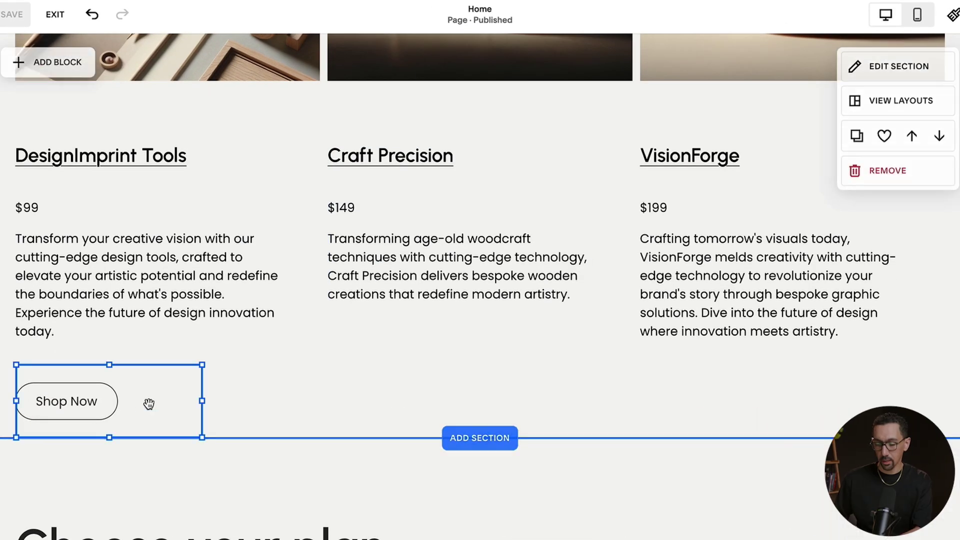
{"action": "left_click_drag", "start_coordinate": [109, 435], "coordinate": [113, 406]}
{"action": "mouse_move", "coordinate": [198, 390]}
{"action": "left_mouse_down"}
{"action": "mouse_move", "coordinate": [129, 389]}
{"action": "mouse_move", "coordinate": [202, 386]}
{"action": "left_mouse_up"}
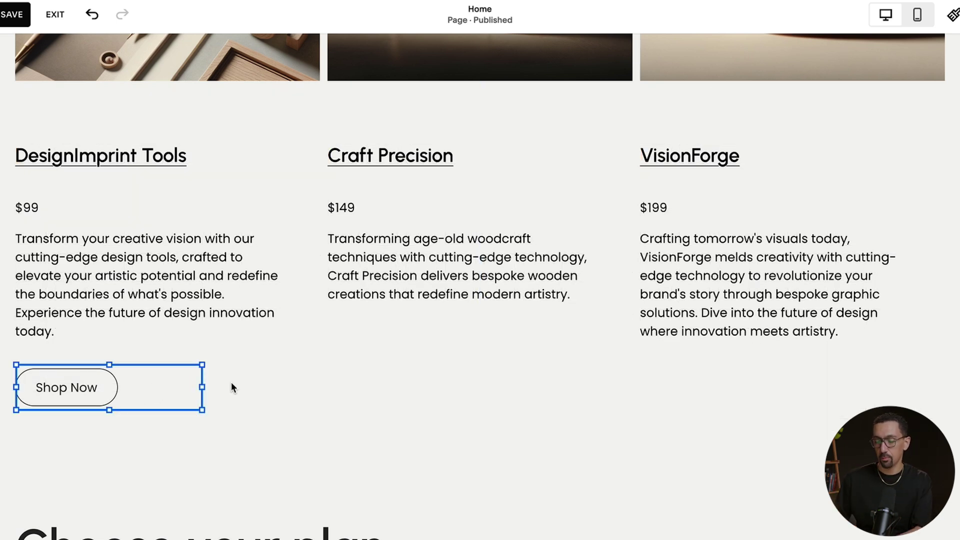
{"action": "left_click", "coordinate": [126, 392]}
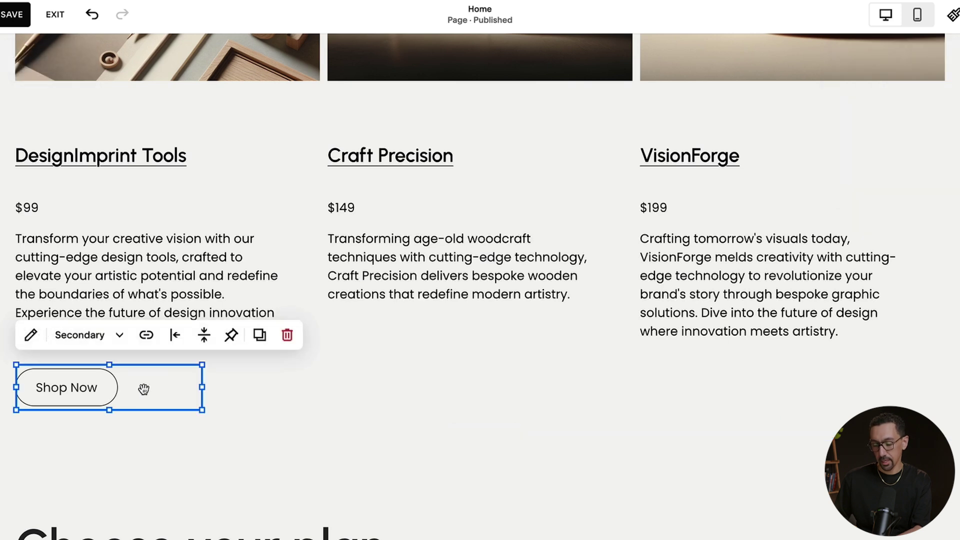
Step: Duplicate the Shop Now button and place copies under Craft Precision and VisionForge
{"action": "left_click", "coordinate": [261, 336]}
{"action": "left_click_drag", "start_coordinate": [195, 403], "coordinate": [461, 313]}
{"action": "left_click", "coordinate": [464, 346]}
{"action": "left_click_drag", "start_coordinate": [421, 387], "coordinate": [707, 382]}
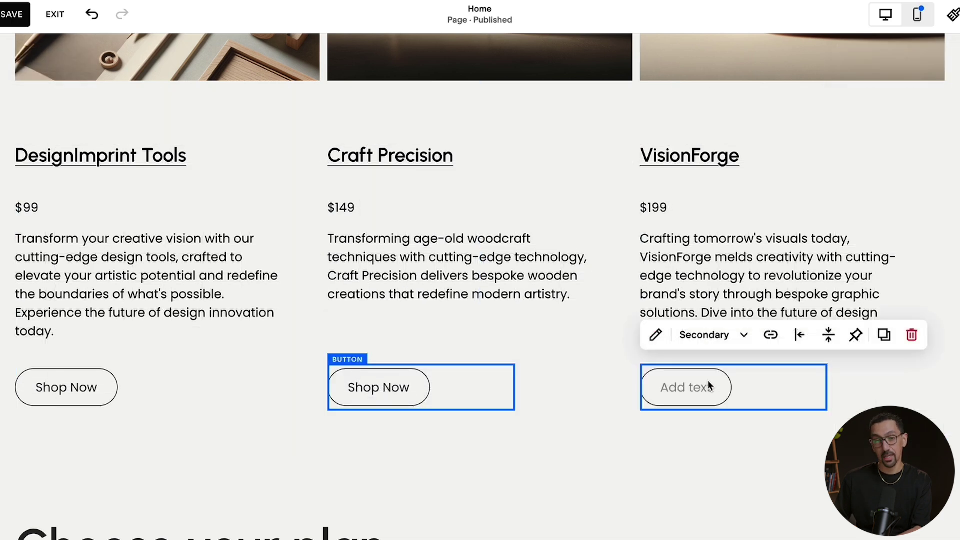
{"action": "left_click", "coordinate": [708, 381]}
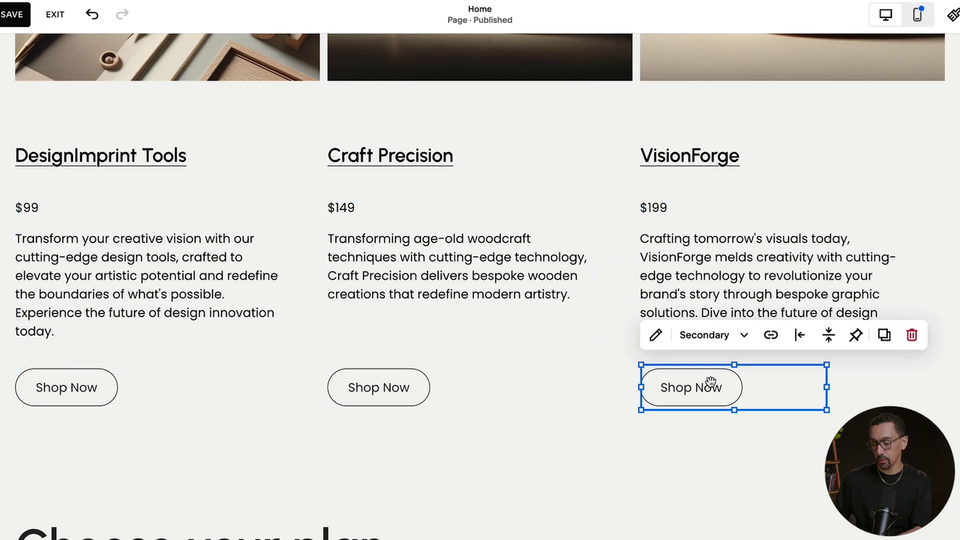
{"action": "scroll", "coordinate": [396, 294], "scroll_direction": "down", "scroll_amount": 2}
{"action": "scroll", "coordinate": [397, 294], "scroll_direction": "up", "scroll_amount": 2}
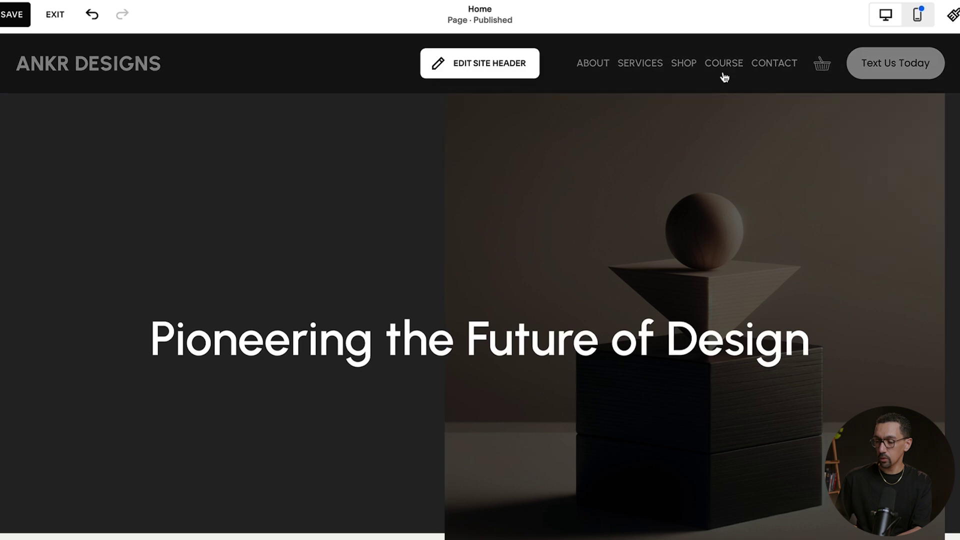
Step: Open the site header for editing and toggle its button off and back on
{"action": "left_click", "coordinate": [496, 74]}
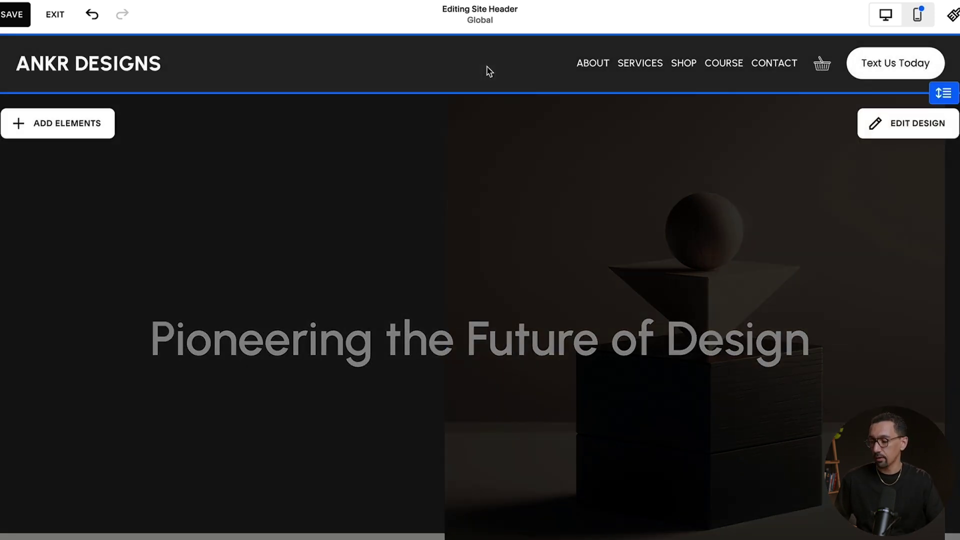
{"action": "left_click", "coordinate": [73, 122]}
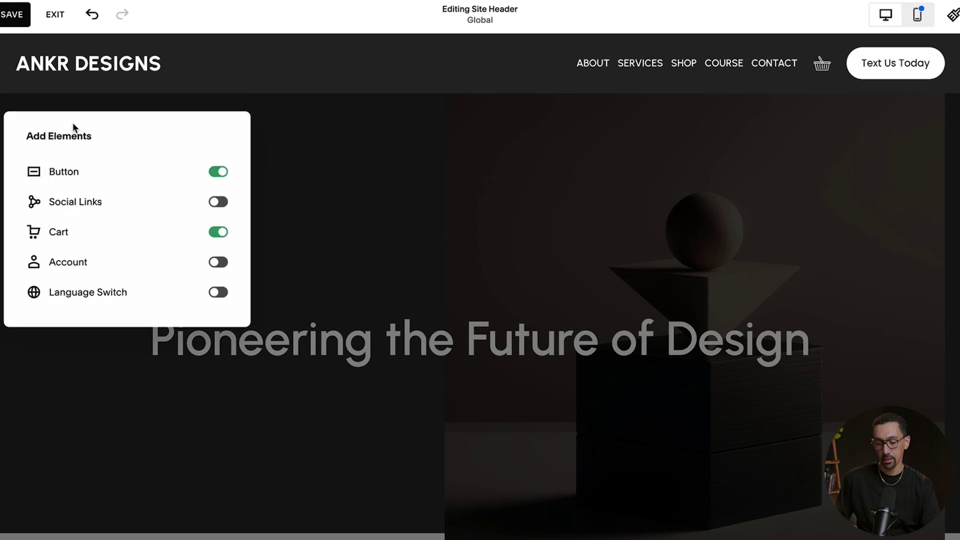
{"action": "left_click", "coordinate": [218, 172]}
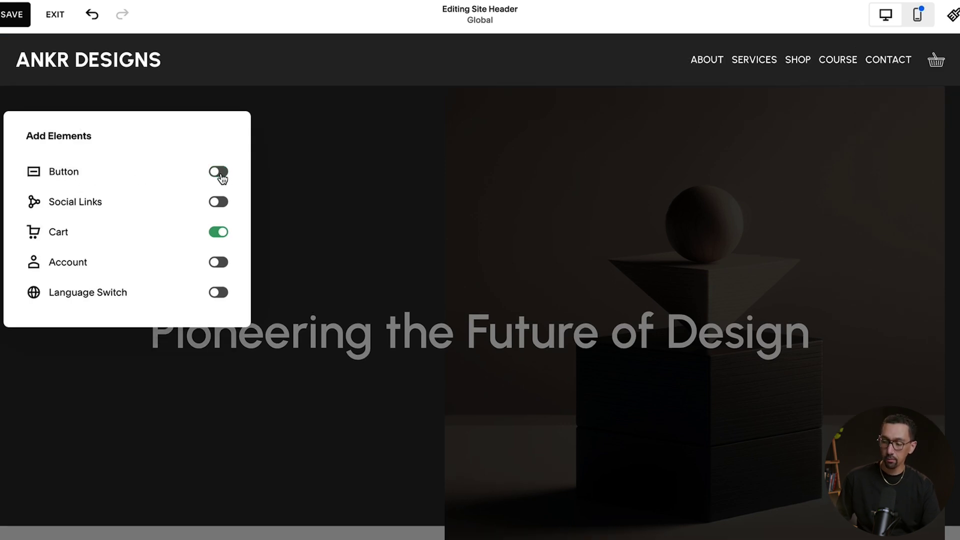
{"action": "left_click", "coordinate": [220, 173]}
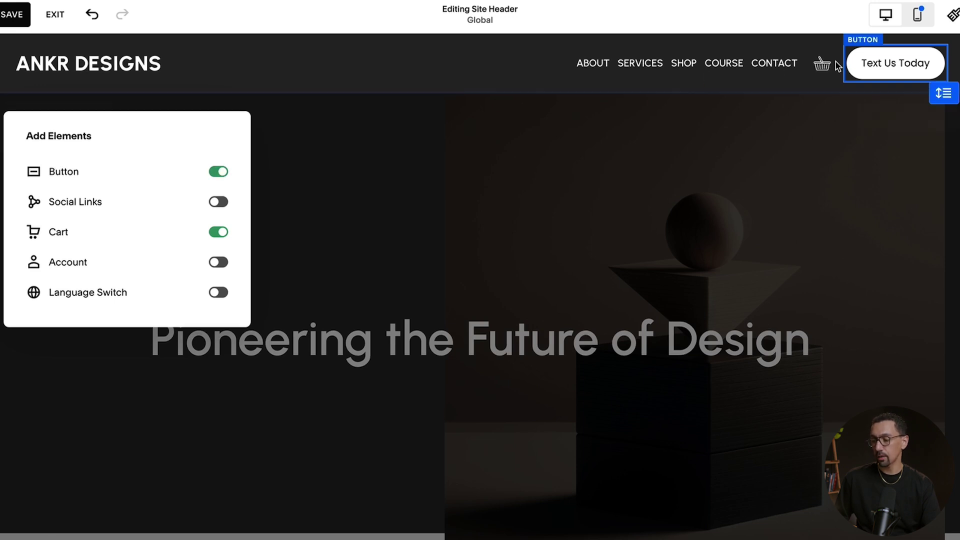
{"action": "left_click", "coordinate": [889, 63]}
Step: Change the header button label from 'Text Us Today' to 'Shop Now'
{"action": "left_click", "coordinate": [894, 66]}
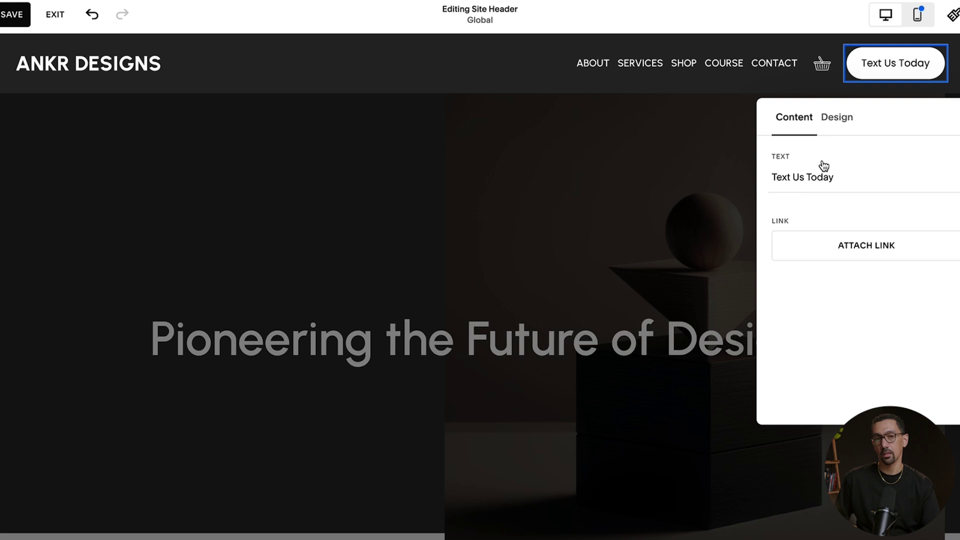
{"action": "left_click", "coordinate": [830, 176]}
{"action": "key", "text": "ctrl+a"}
{"action": "type", "text": "Book Now"}
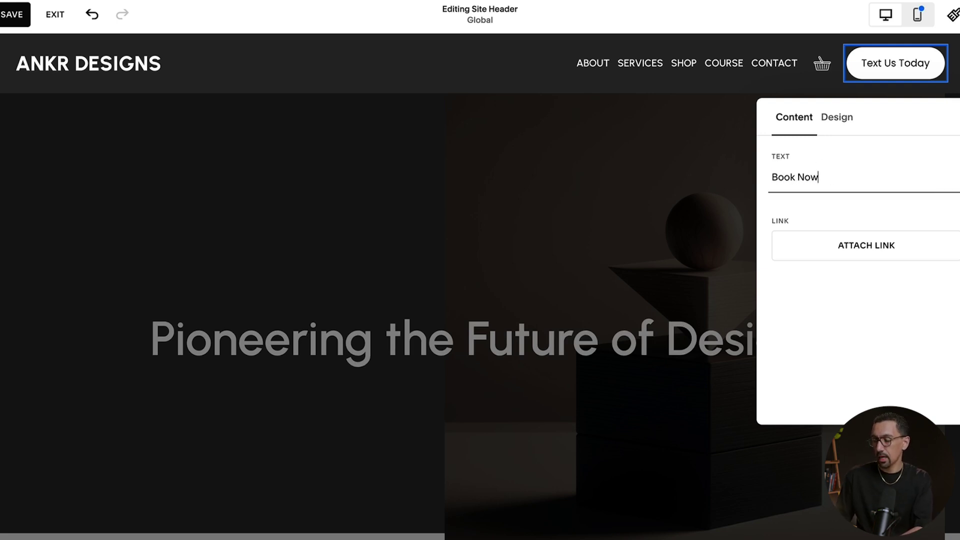
{"action": "key", "text": "ctrl+a"}
{"action": "type", "text": "Shop Now"}
Step: Link the header Shop Now button to the /shop page
{"action": "left_click", "coordinate": [865, 248]}
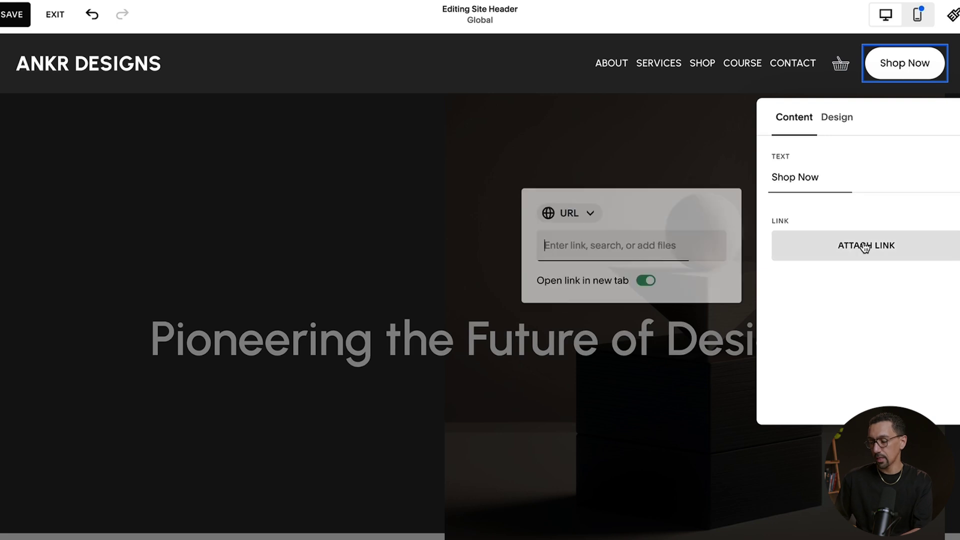
{"action": "type", "text": "/sho"}
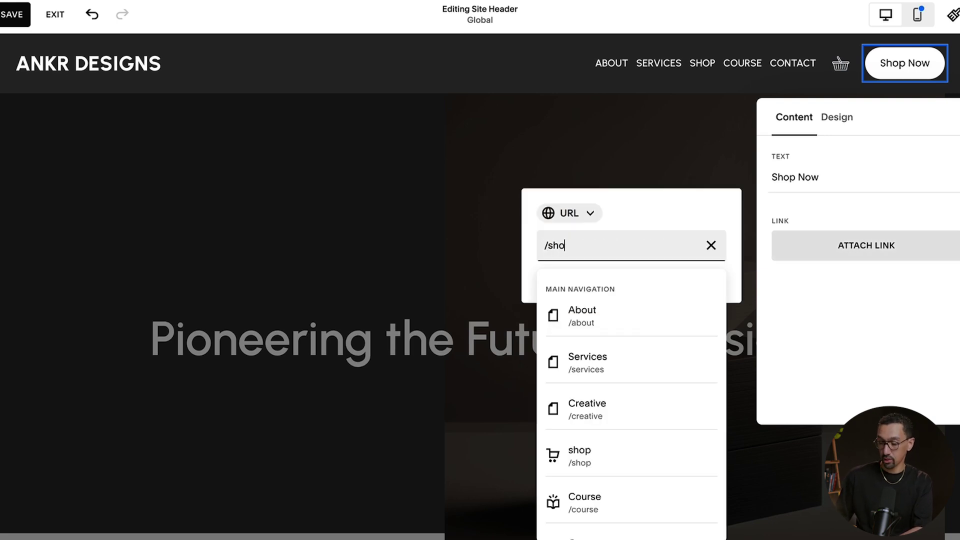
{"action": "type", "text": "p"}
{"action": "left_click", "coordinate": [583, 311]}
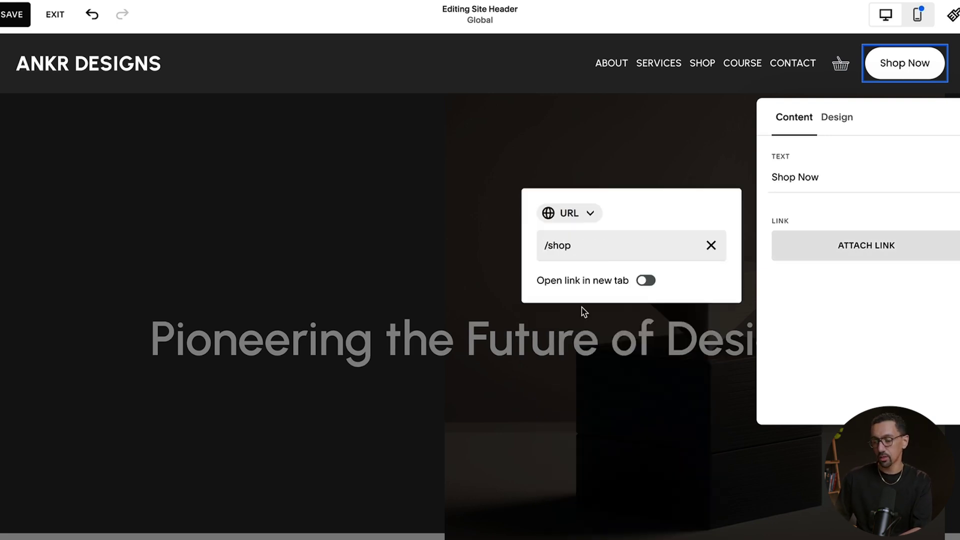
{"action": "left_click", "coordinate": [828, 304]}
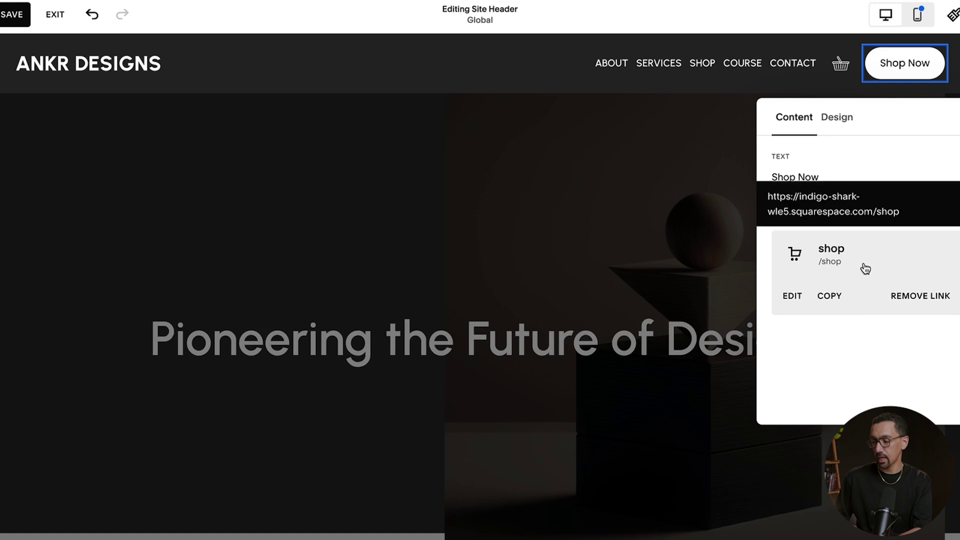
{"action": "left_click", "coordinate": [742, 183]}
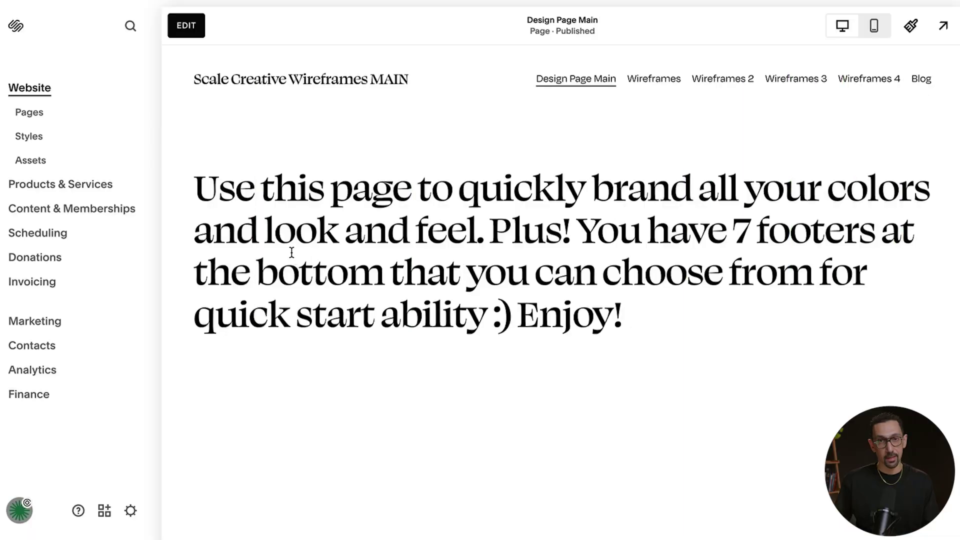
Step: Go to the Wireframes page and scroll through its pink gradient sections, Sign up buttons and About content
{"action": "scroll", "coordinate": [292, 253], "scroll_direction": "down", "scroll_amount": 1}
{"action": "scroll", "coordinate": [292, 253], "scroll_direction": "down", "scroll_amount": 15}
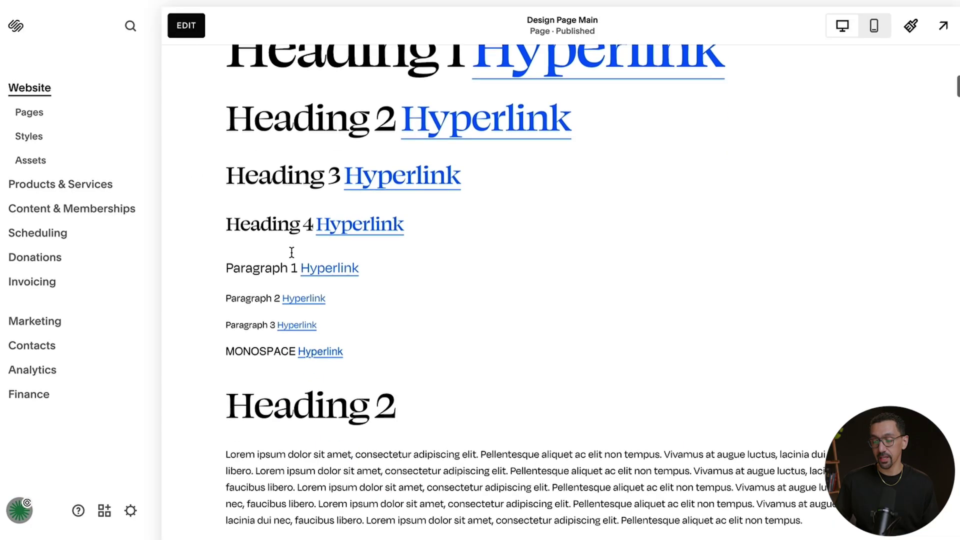
{"action": "scroll", "coordinate": [292, 252], "scroll_direction": "down", "scroll_amount": 15}
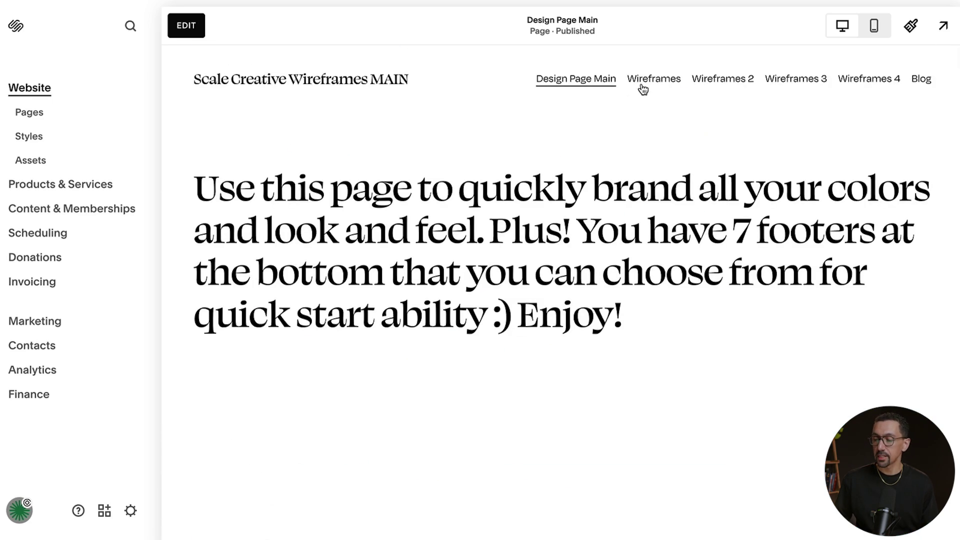
{"action": "left_click", "coordinate": [659, 78]}
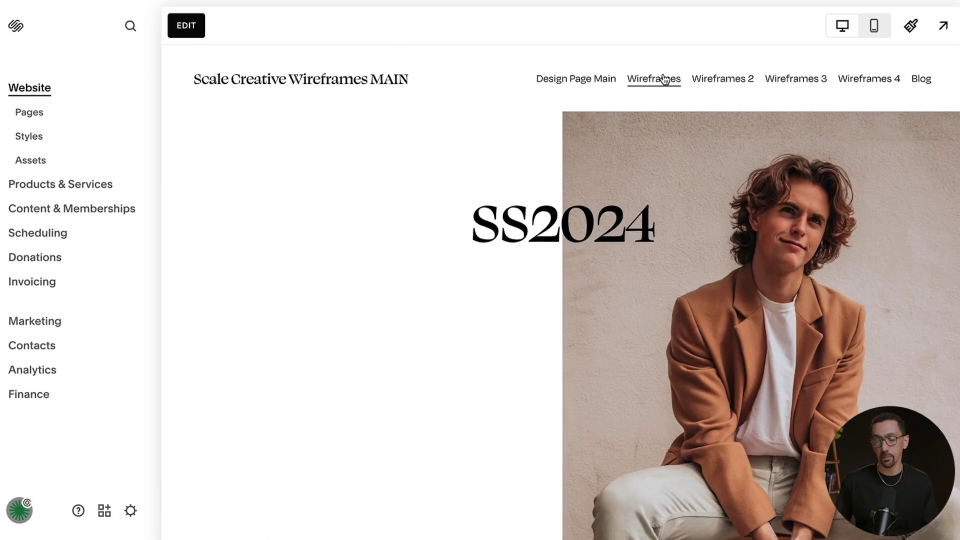
{"action": "scroll", "coordinate": [526, 266], "scroll_direction": "down", "scroll_amount": 10}
{"action": "scroll", "coordinate": [526, 266], "scroll_direction": "down", "scroll_amount": 10}
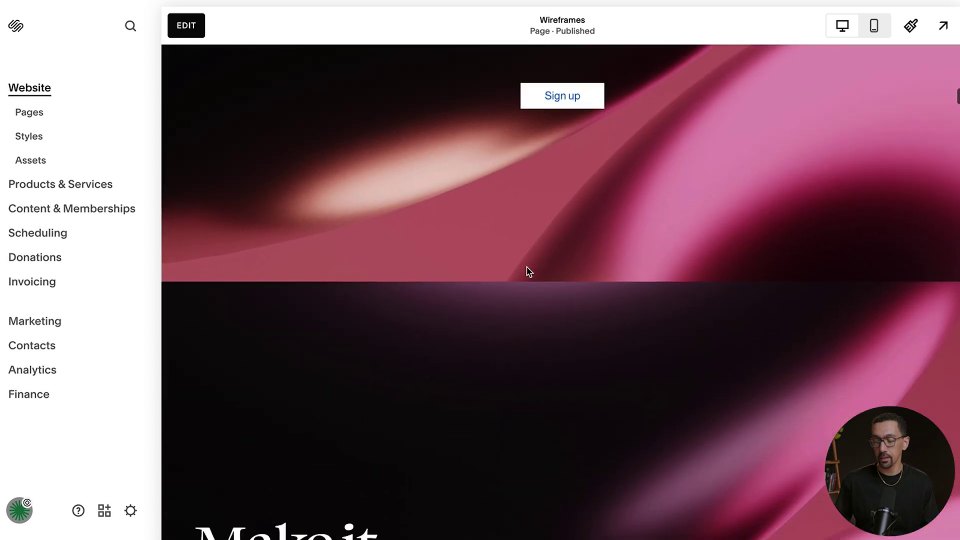
{"action": "scroll", "coordinate": [526, 270], "scroll_direction": "down", "scroll_amount": 10}
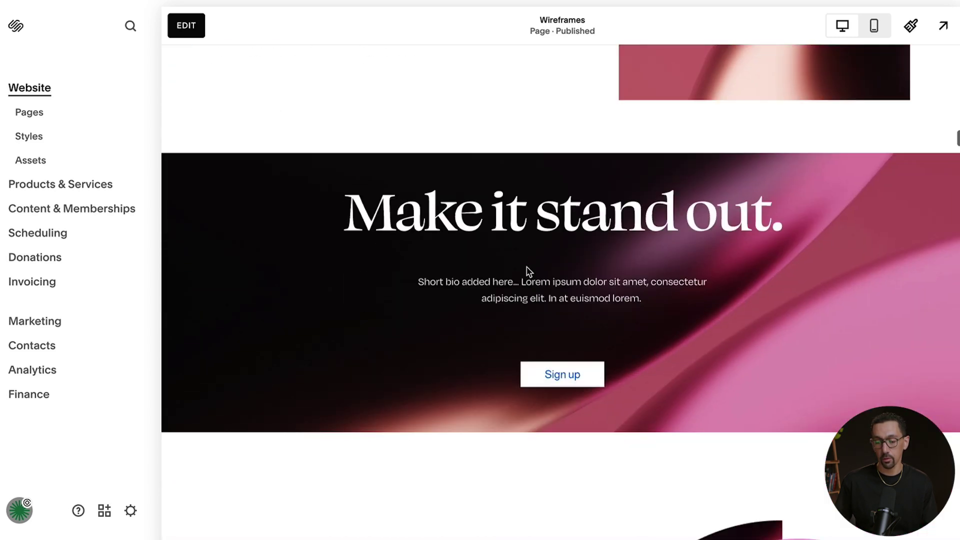
{"action": "scroll", "coordinate": [526, 270], "scroll_direction": "down", "scroll_amount": 10}
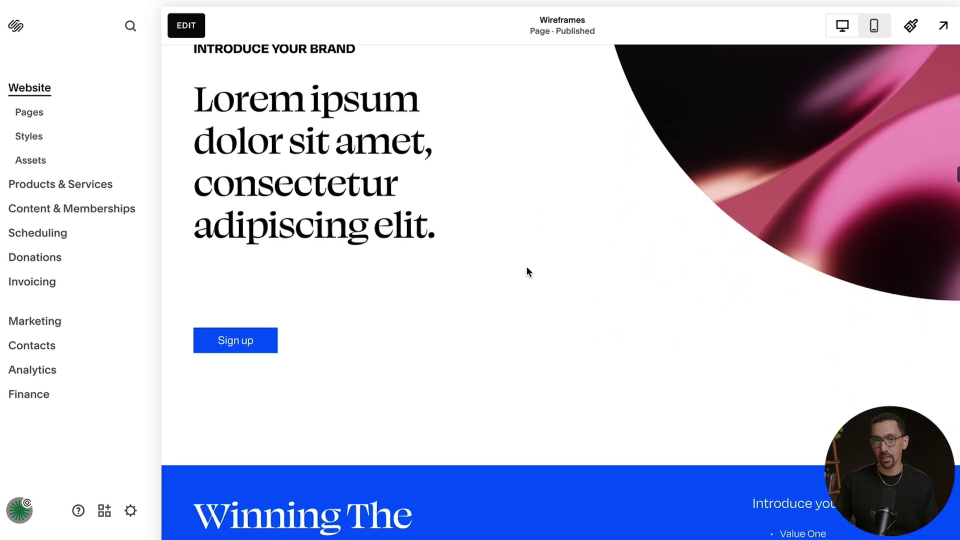
{"action": "scroll", "coordinate": [525, 267], "scroll_direction": "down", "scroll_amount": 8}
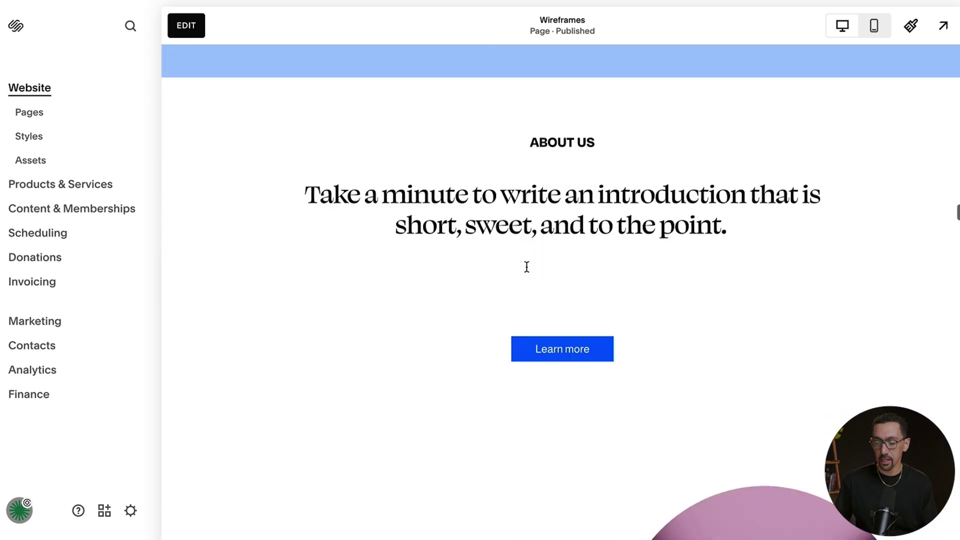
{"action": "scroll", "coordinate": [527, 270], "scroll_direction": "down", "scroll_amount": 7}
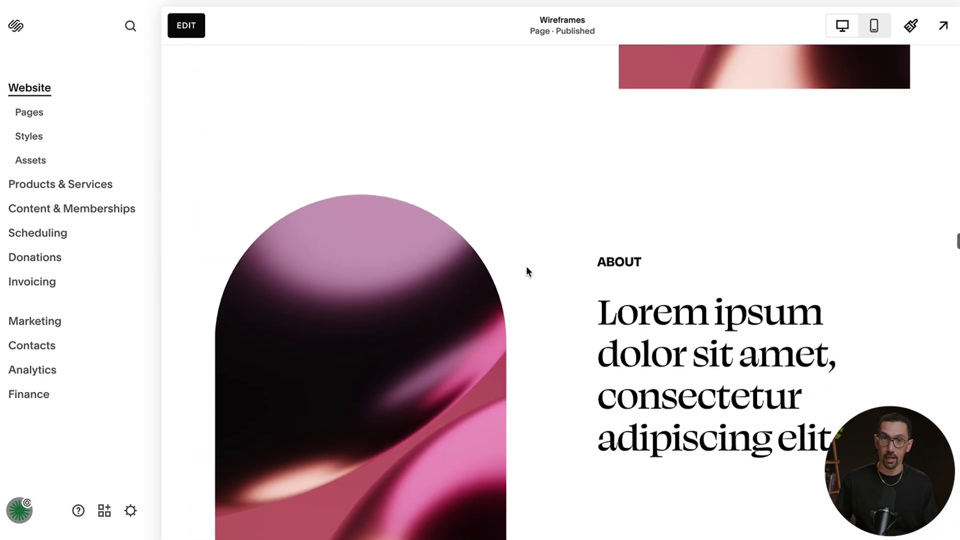